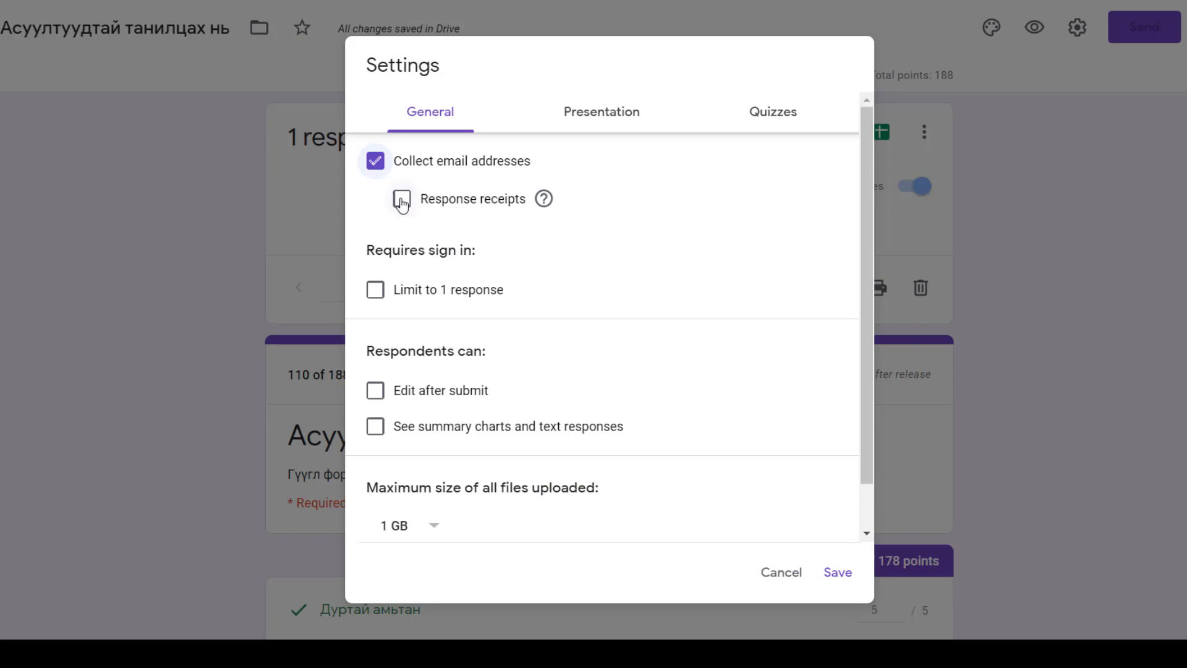
- Limit the form to one response per respondent in the general settings
click(375, 291)
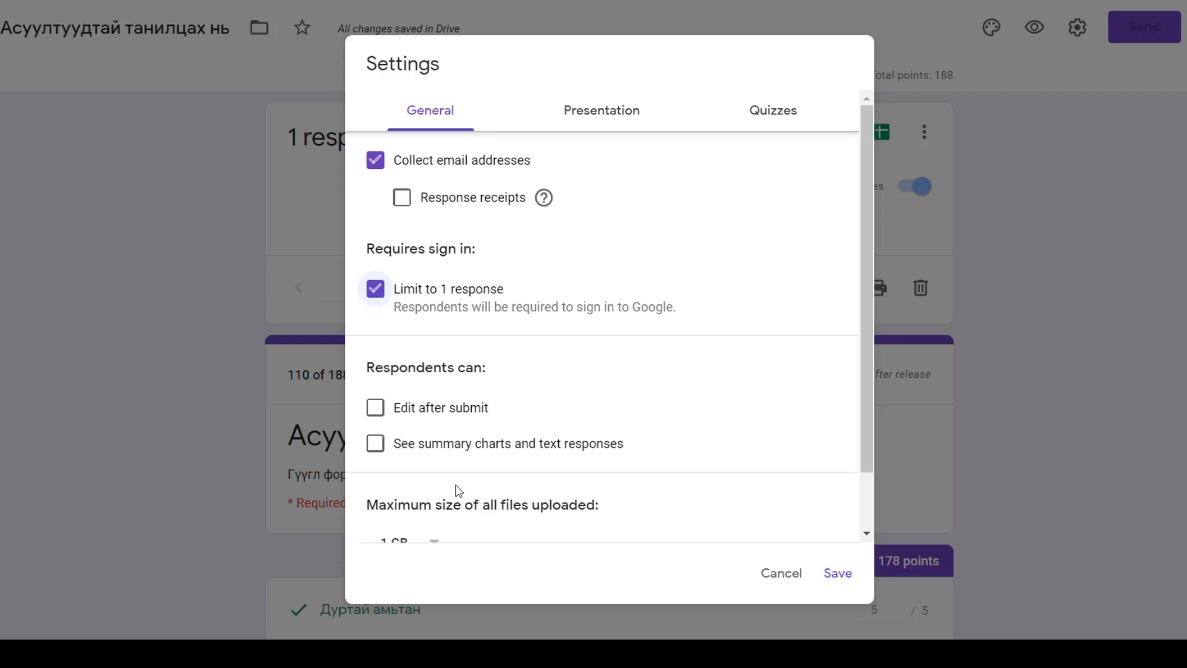
scroll(557, 394, down, 2)
scroll(538, 321, up, 2)
- Turn on the progress bar and shuffled question order in the form's presentation settings
click(612, 118)
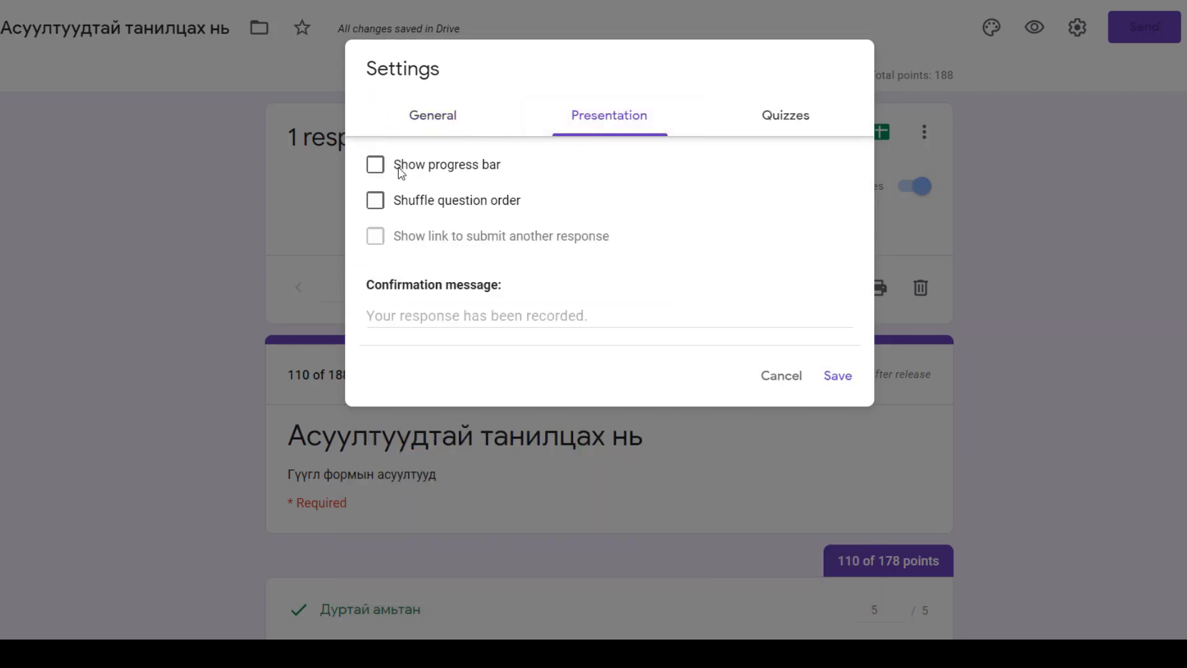
click(375, 165)
click(375, 201)
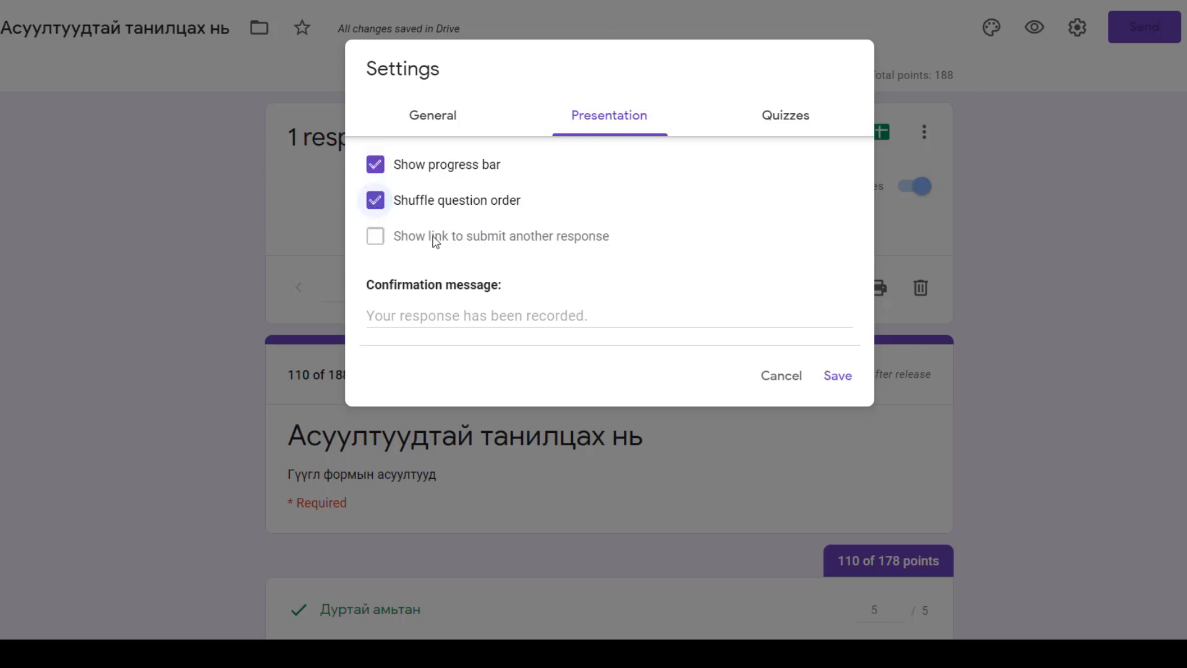
- Enter "Баярлала" as the confirmation message shown after the form is submitted
click(461, 313)
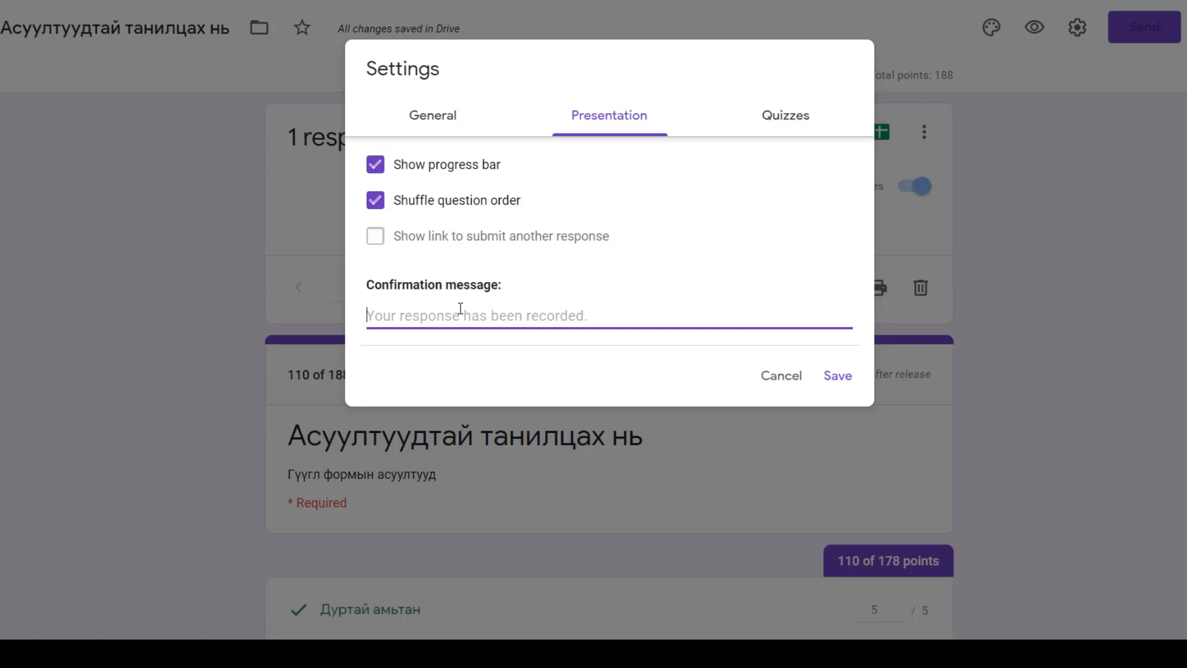
text(M)
key(BackSpace)
text(эх)
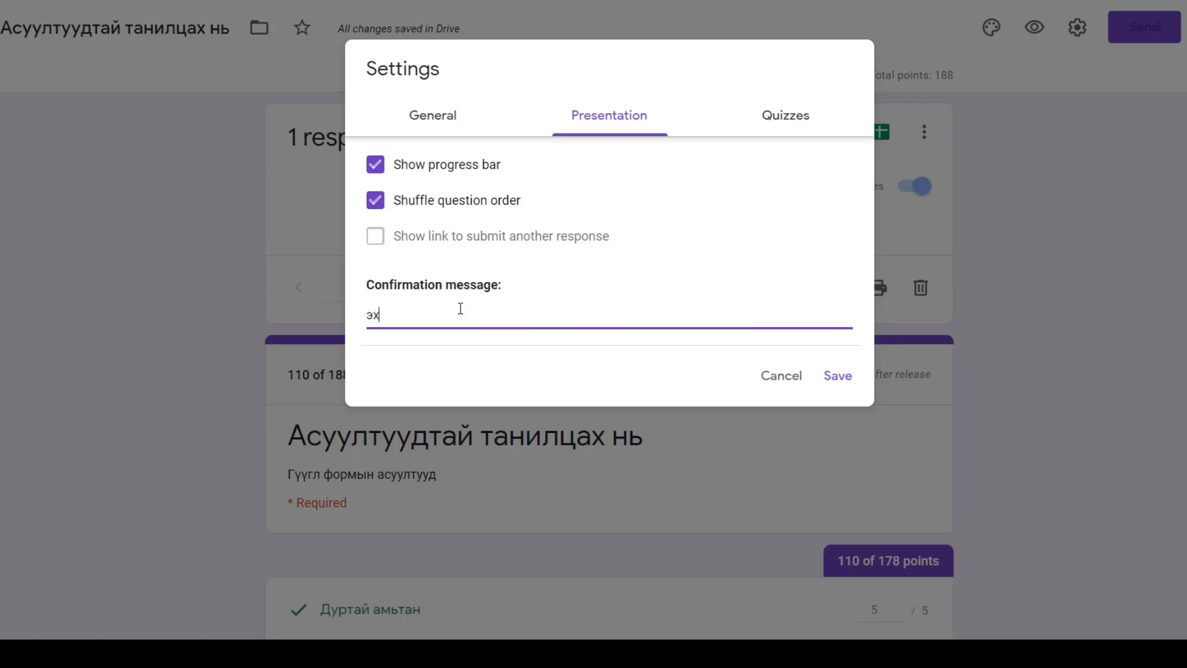
text(йи)
key(BackSpace)
key(BackSpace)
key(BackSpace)
key(BackSpace)
text(Баярлала)
- Set the quiz grade to be released immediately after each submission and save the form settings
click(788, 120)
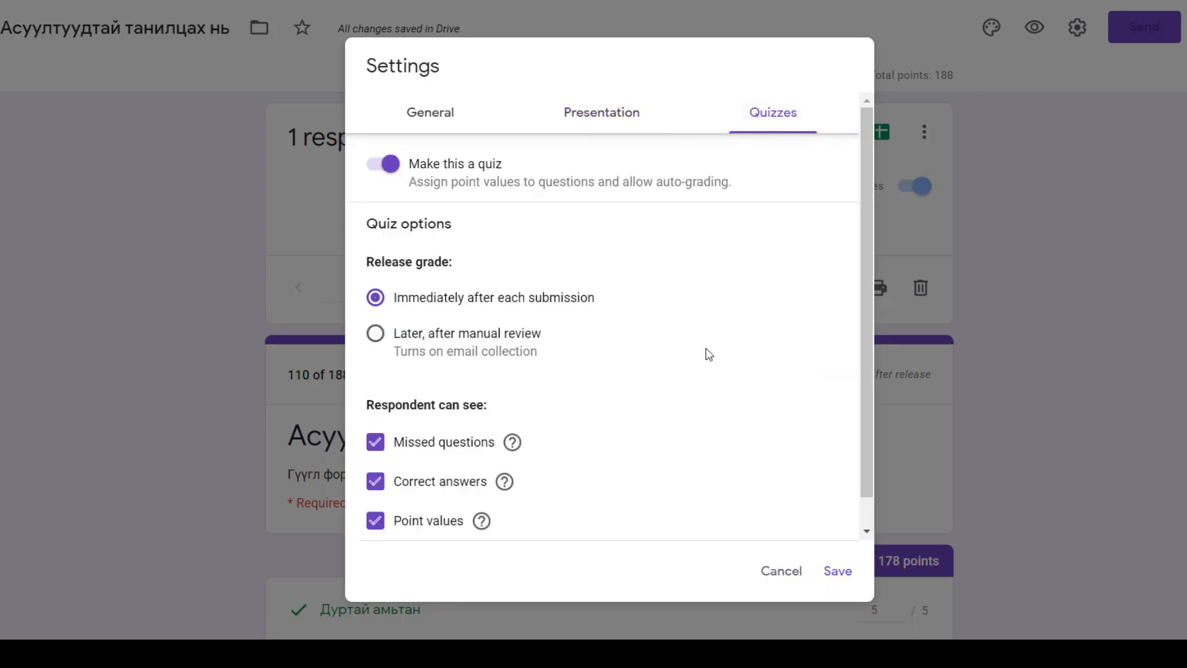
scroll(709, 354, down, 1)
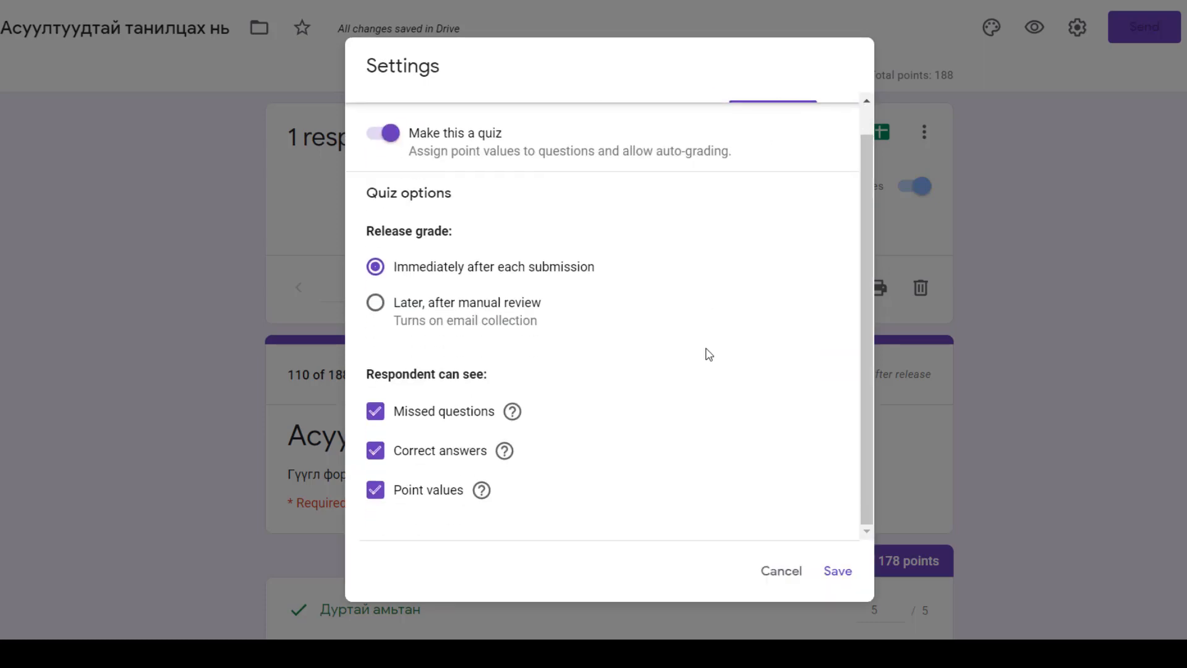
scroll(622, 409, up, 1)
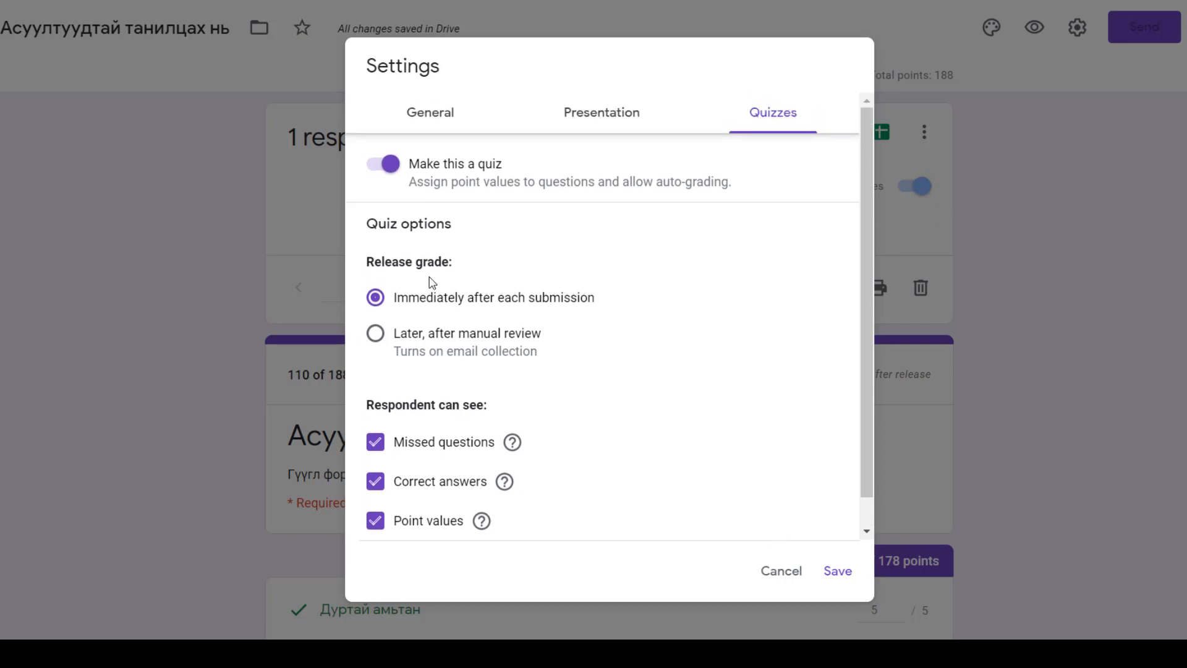
click(515, 337)
click(451, 302)
click(836, 570)
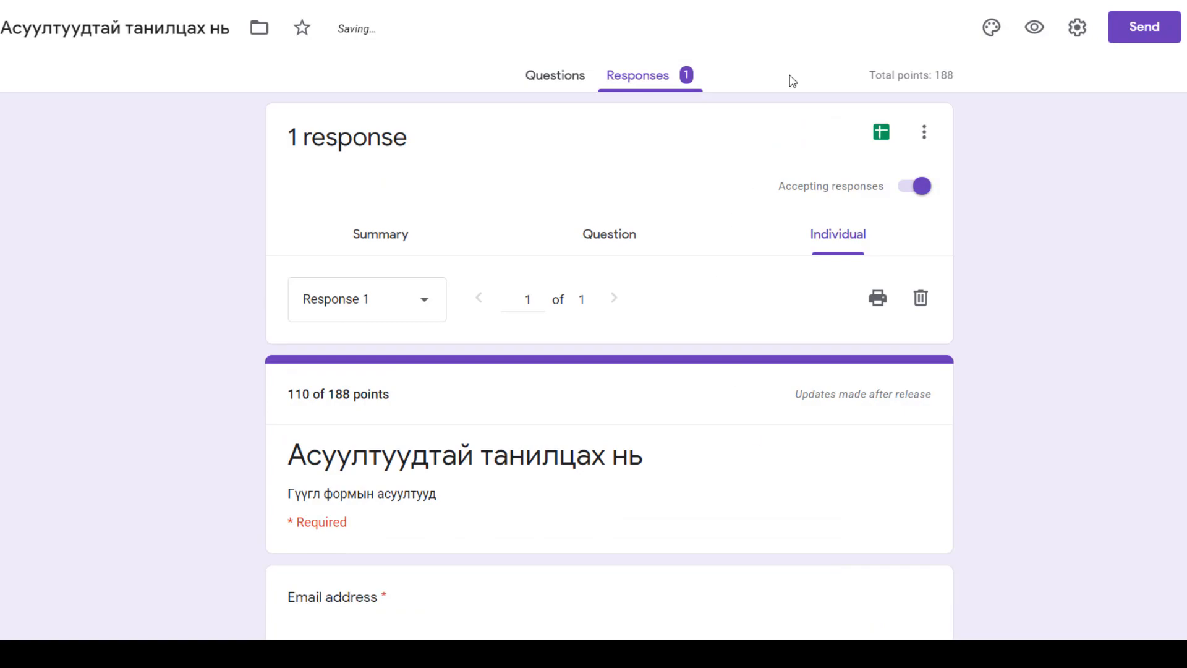
- Open the form's preview and fill in the respondent's email address from the saved suggestion
click(1034, 27)
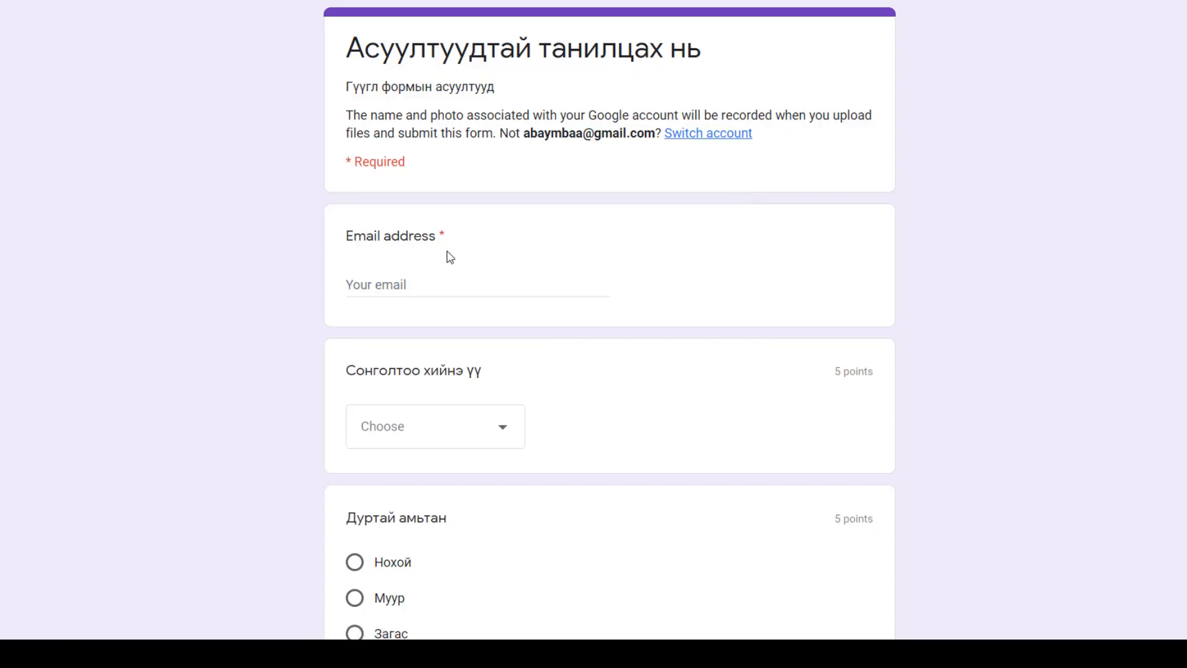
click(442, 291)
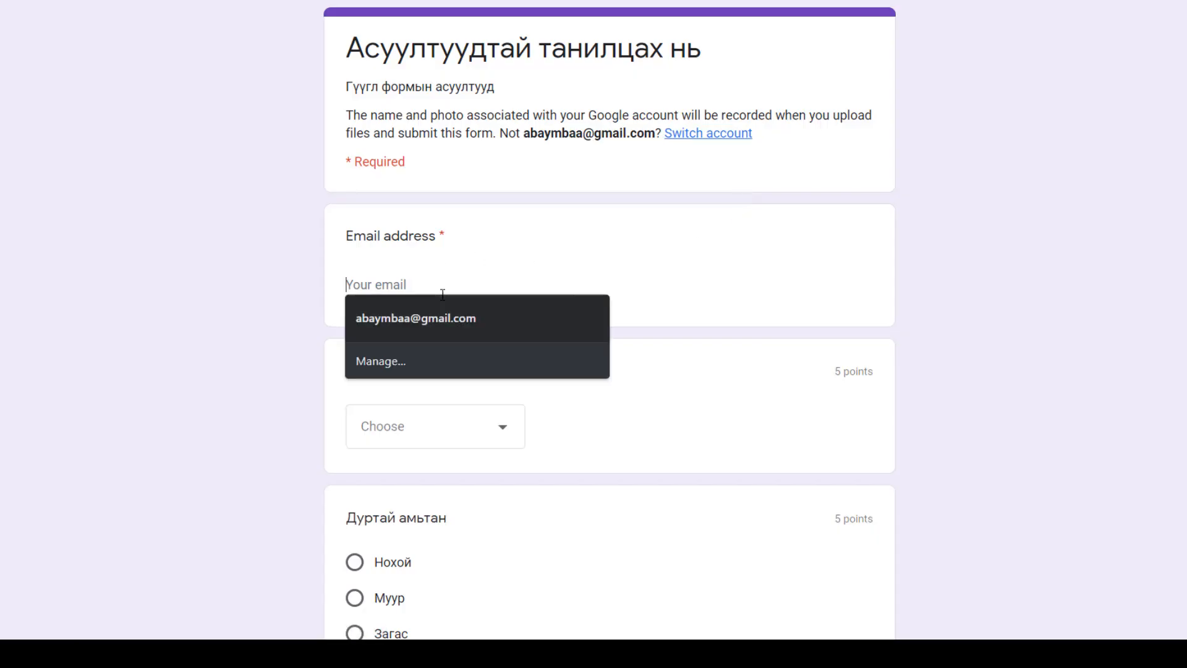
click(436, 320)
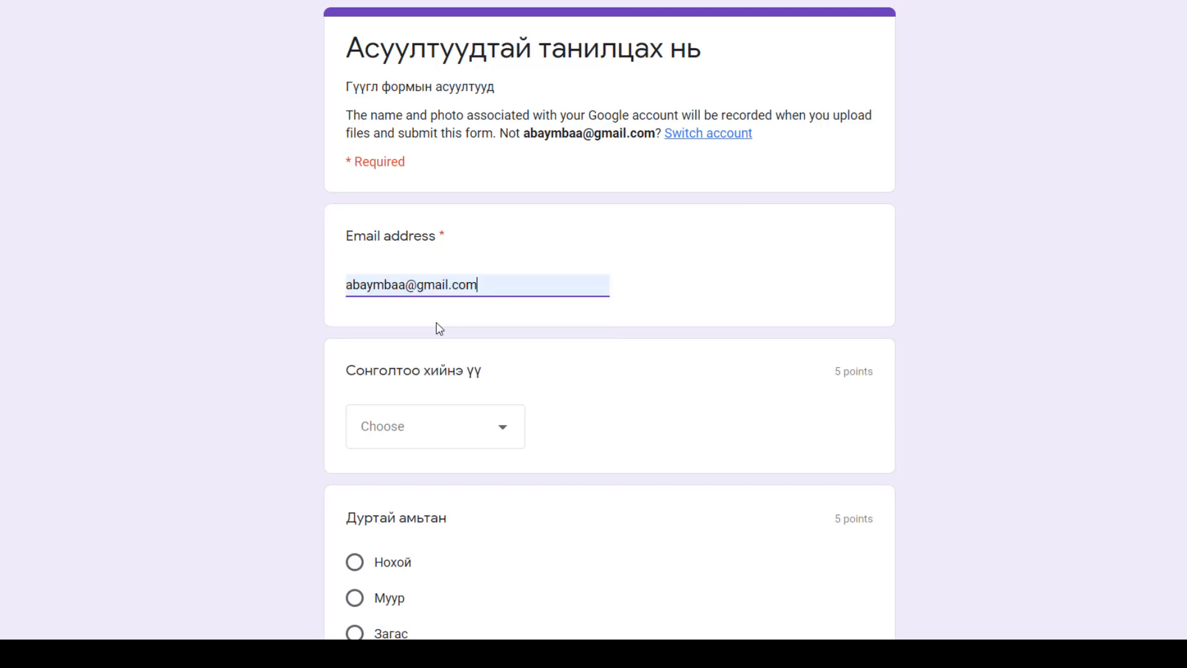
- Answer the "Сонголтоо хийнэ үү" question with the option "Нэгдүгээр сонголт"
click(437, 441)
click(191, 470)
scroll(193, 471, down, 9)
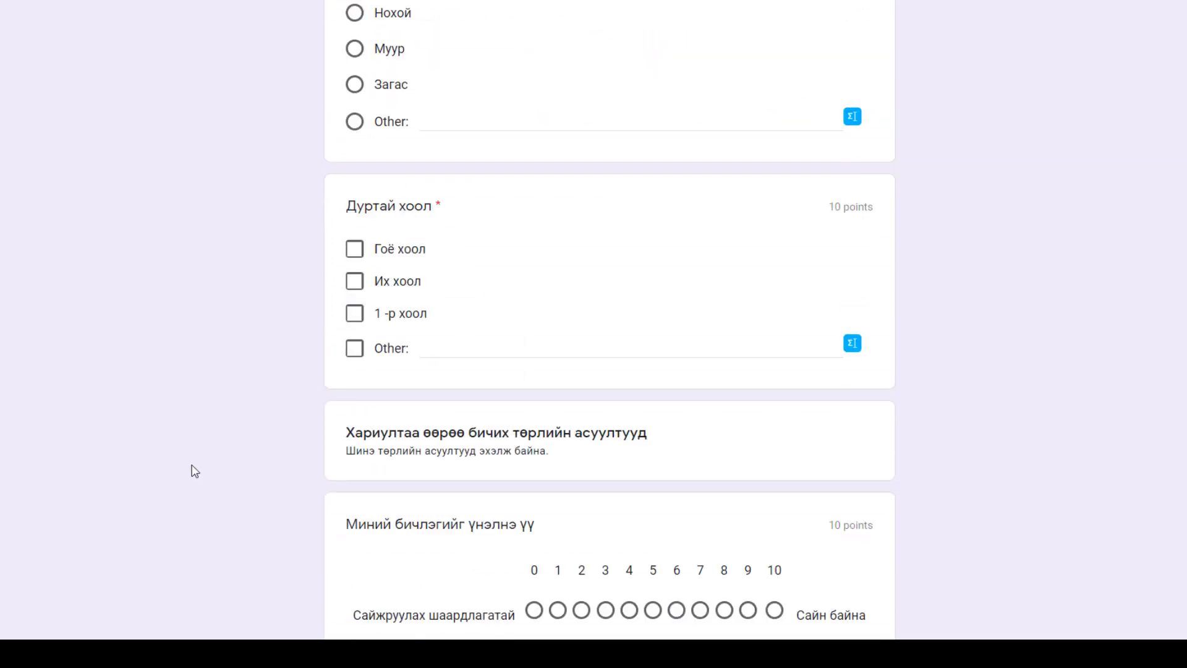
scroll(195, 472, down, 20)
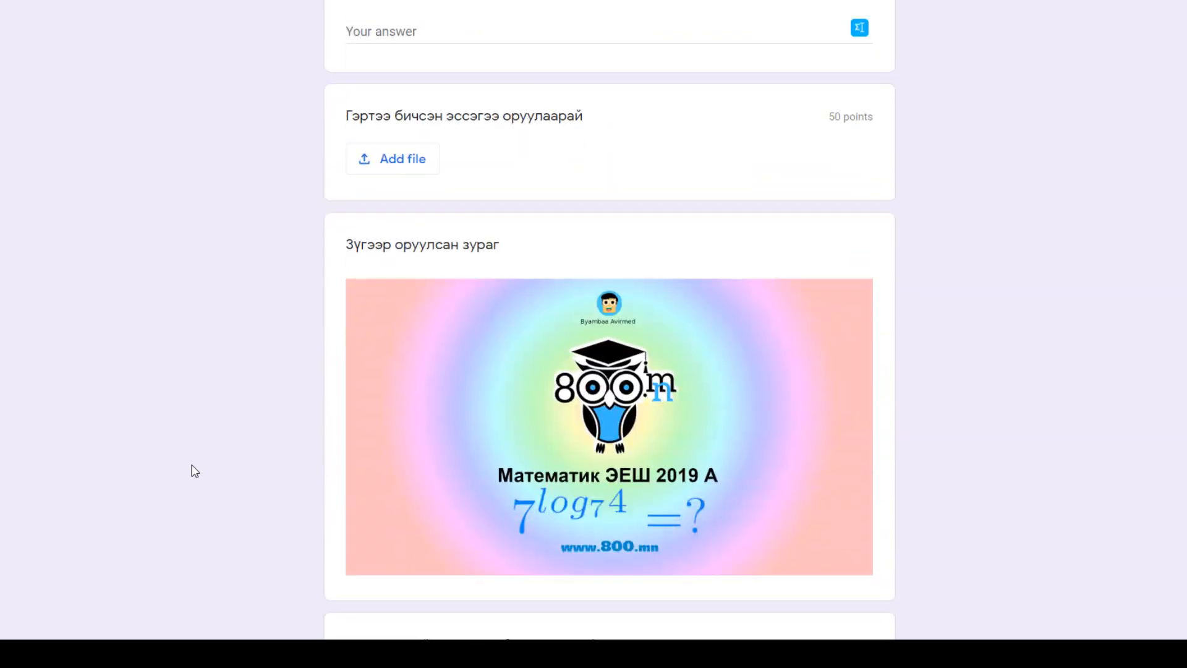
scroll(193, 470, up, 20)
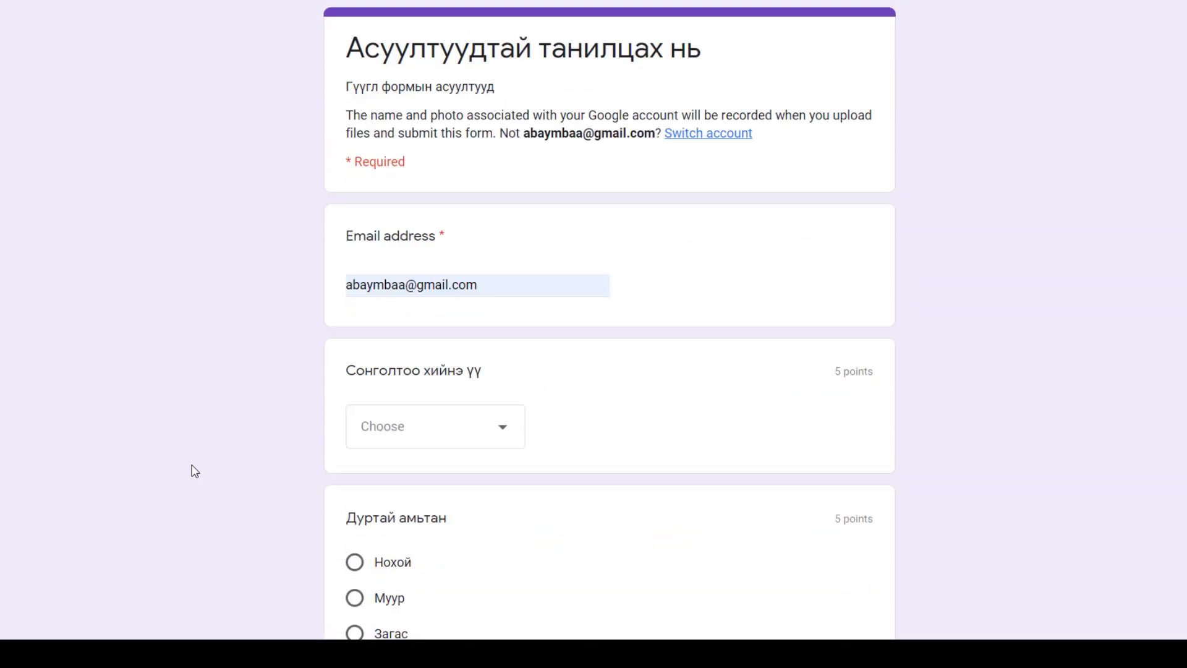
click(477, 424)
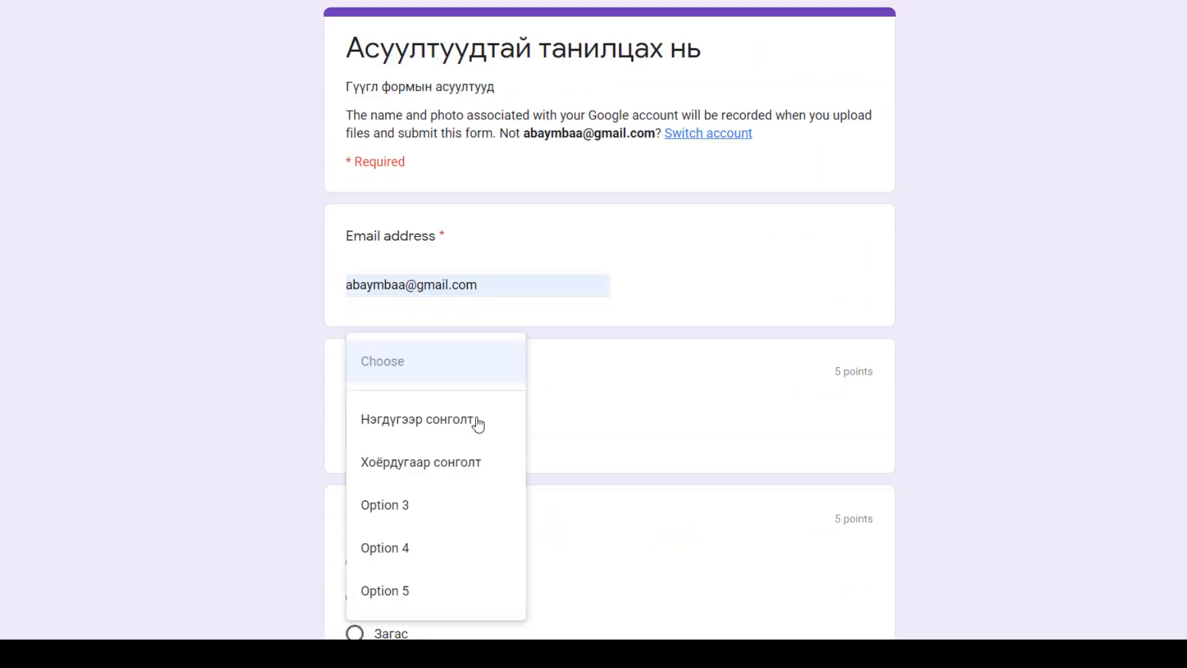
click(421, 424)
- Choose "Нохой" for "Дуртай амьтан" and tick "Их хоол" and "Гоё хоол" for "Дуртай хоол"
scroll(421, 424, down, 5)
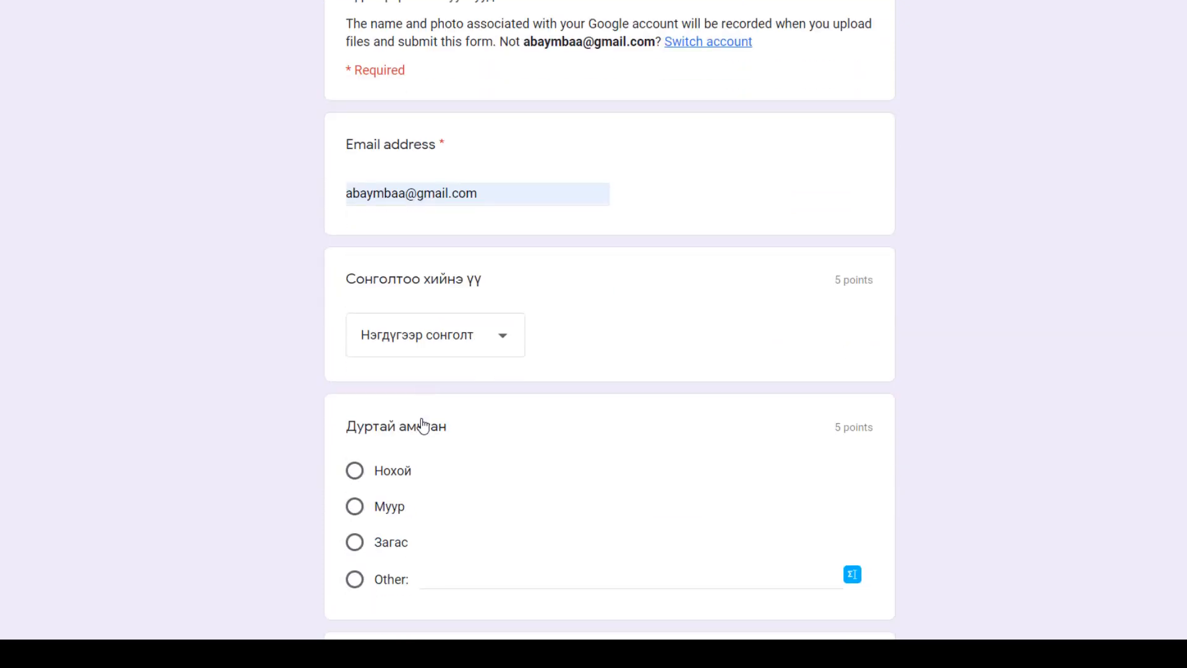
click(355, 287)
scroll(392, 472, down, 4)
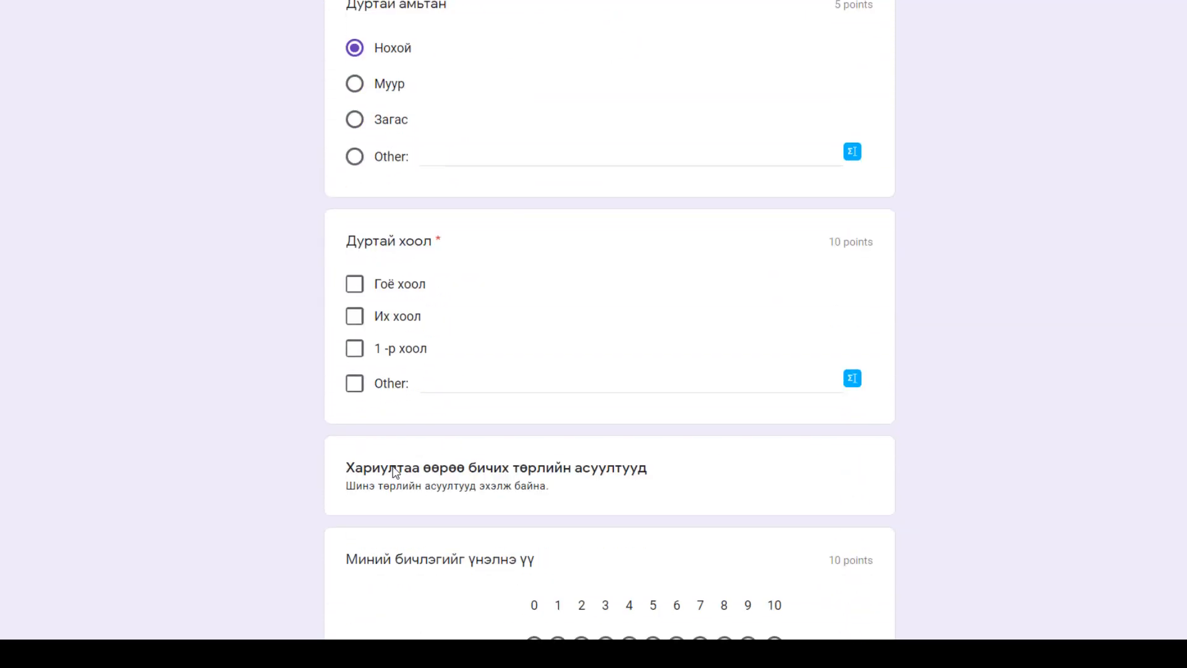
click(355, 309)
click(354, 281)
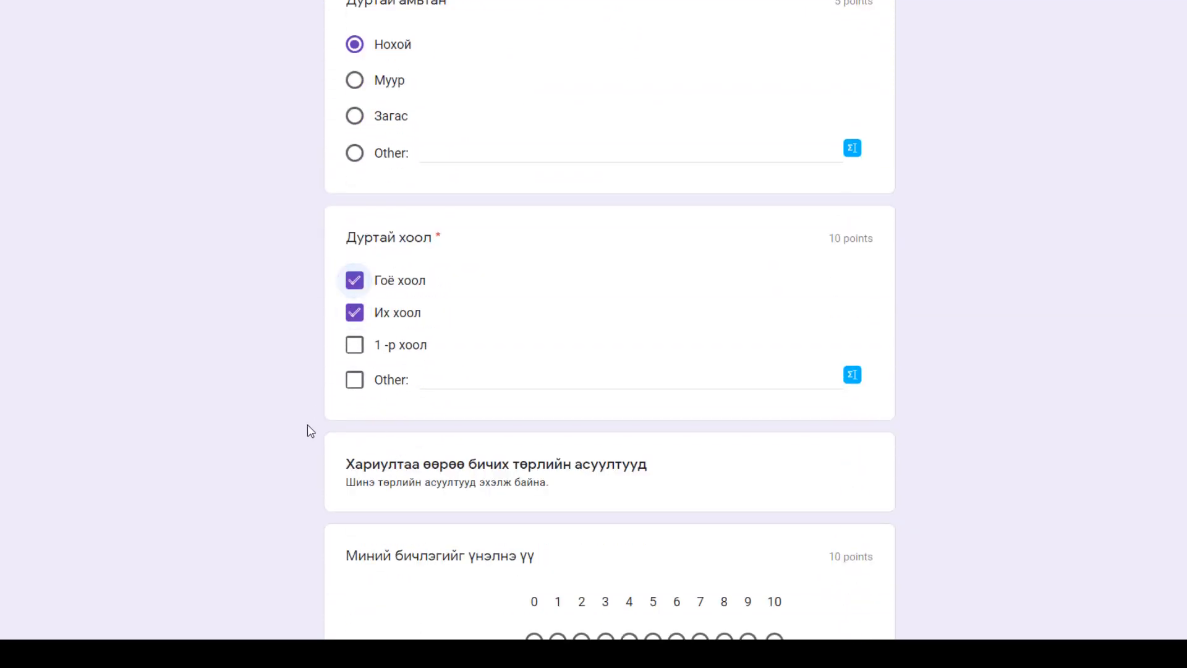
- Rate "Миний бичлэгийг үнэлнэ үү" 10, and in the self-assessment grid mark Математик and Монгол хэл "Онц" and the other three subjects "Дажгүй"
scroll(307, 426, down, 5)
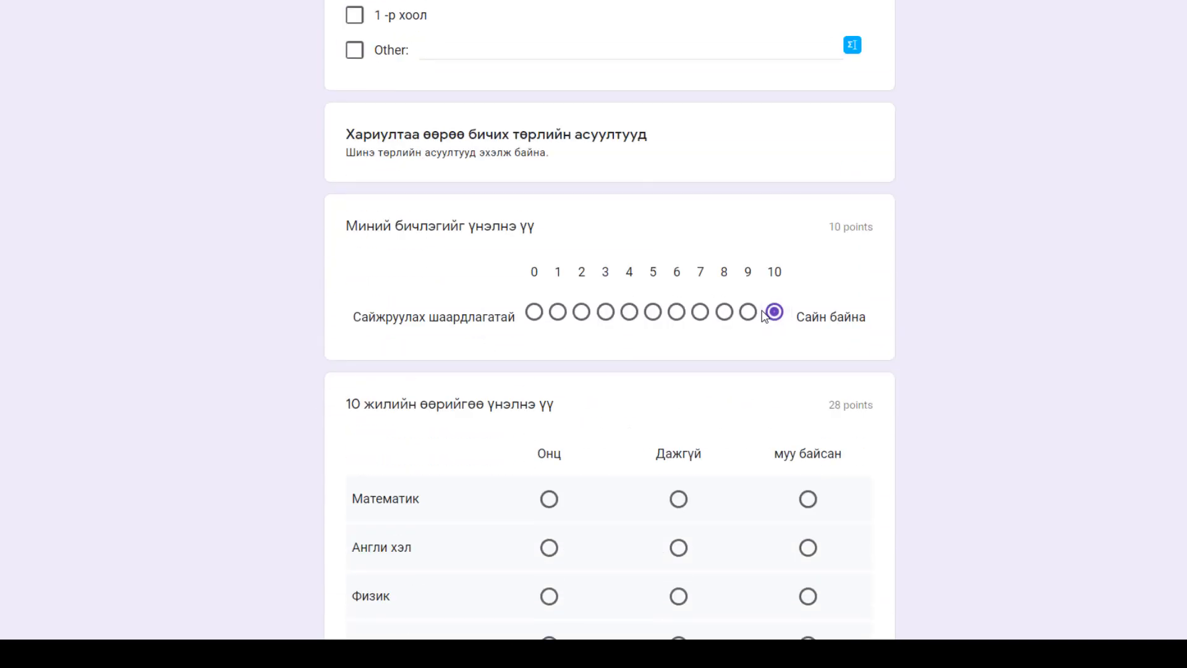
scroll(711, 471, down, 4)
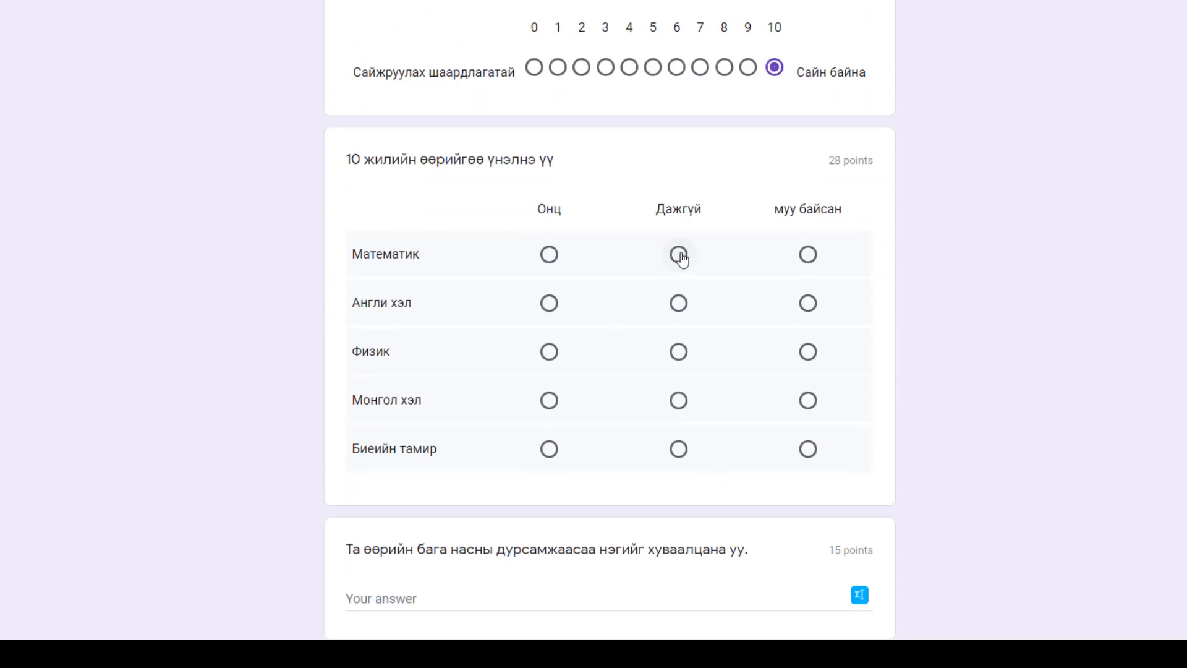
click(549, 258)
click(678, 354)
click(678, 305)
click(550, 403)
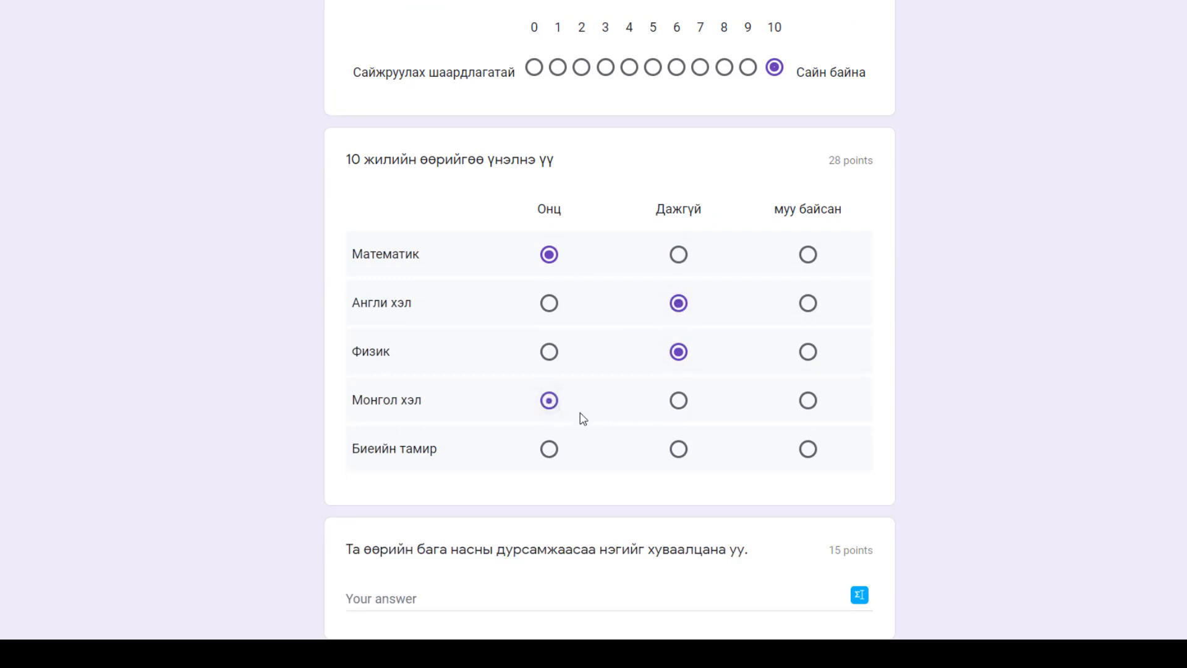
click(678, 449)
- Answer the childhood memory question with "Гоё байсан"
scroll(679, 455, down, 4)
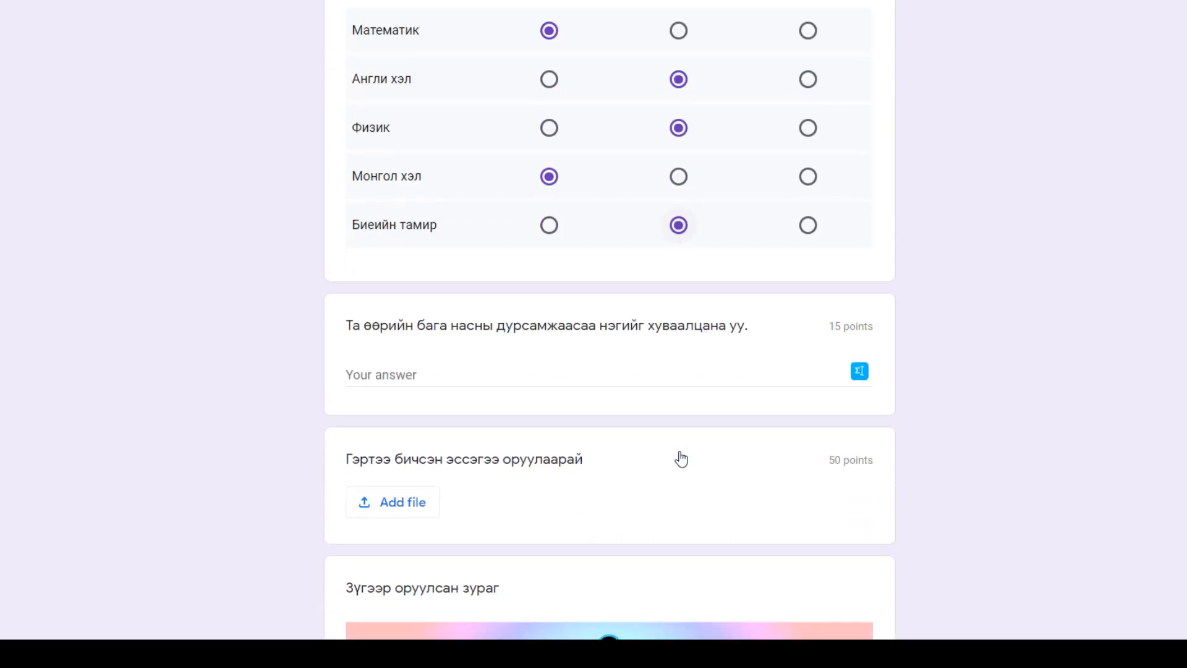
click(600, 380)
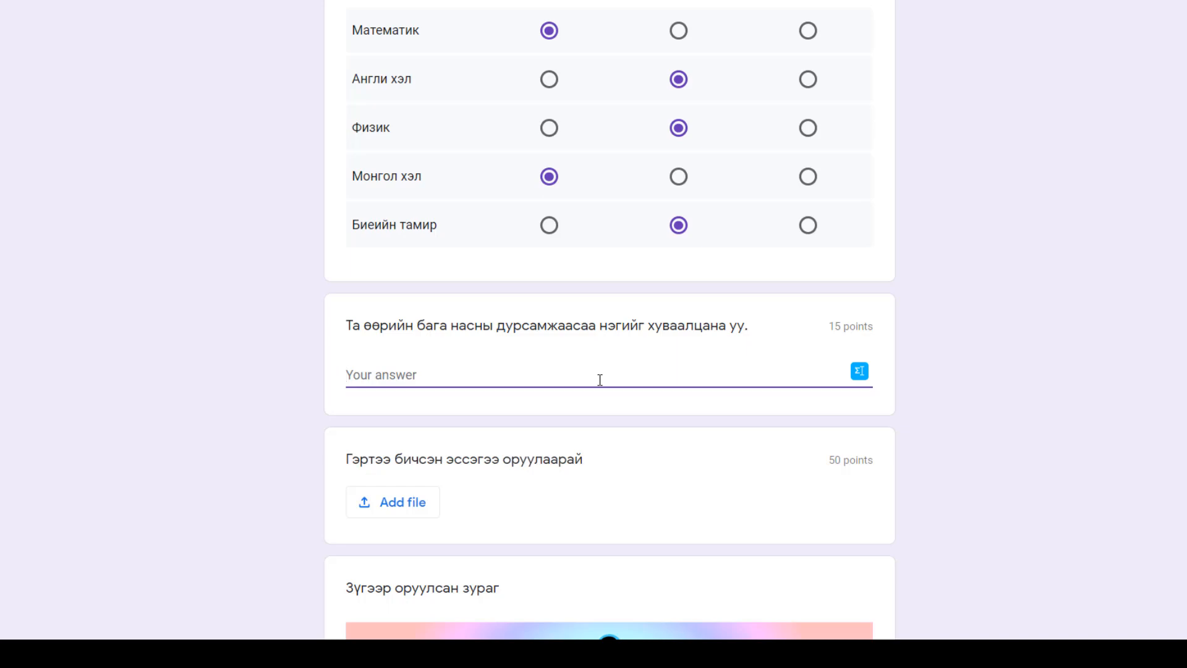
text(го)
key(BackSpace)
text(Гоё байсан)
- Answer the favourite song question below the image with "Шороо"
scroll(624, 502, down, 10)
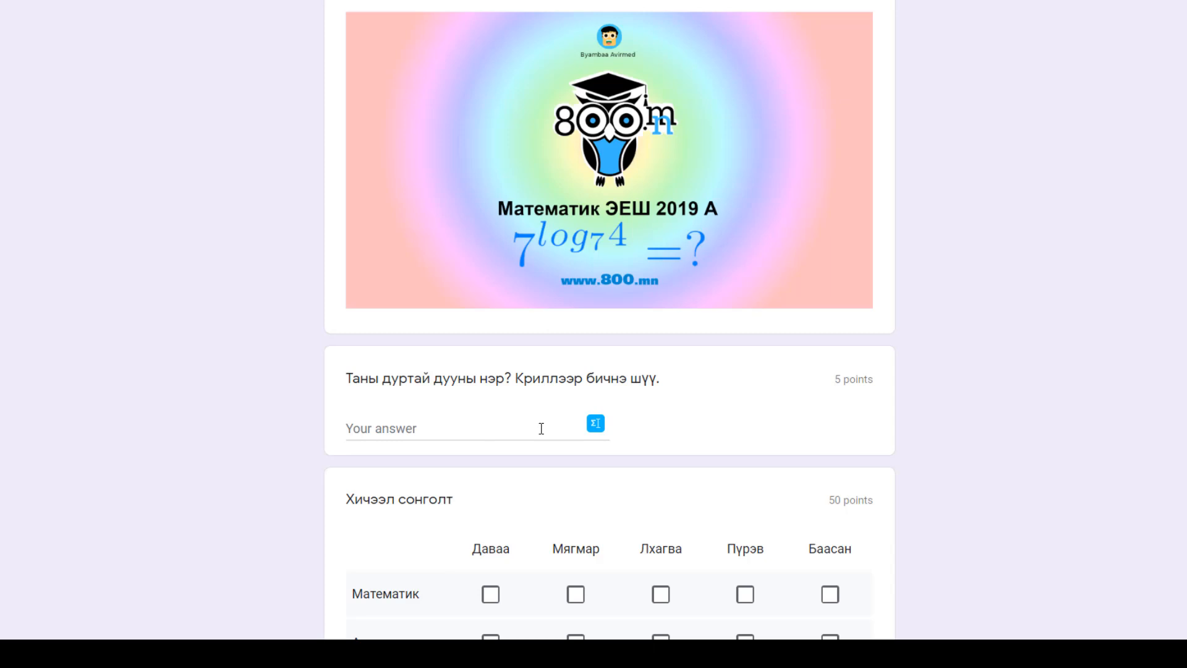
click(542, 429)
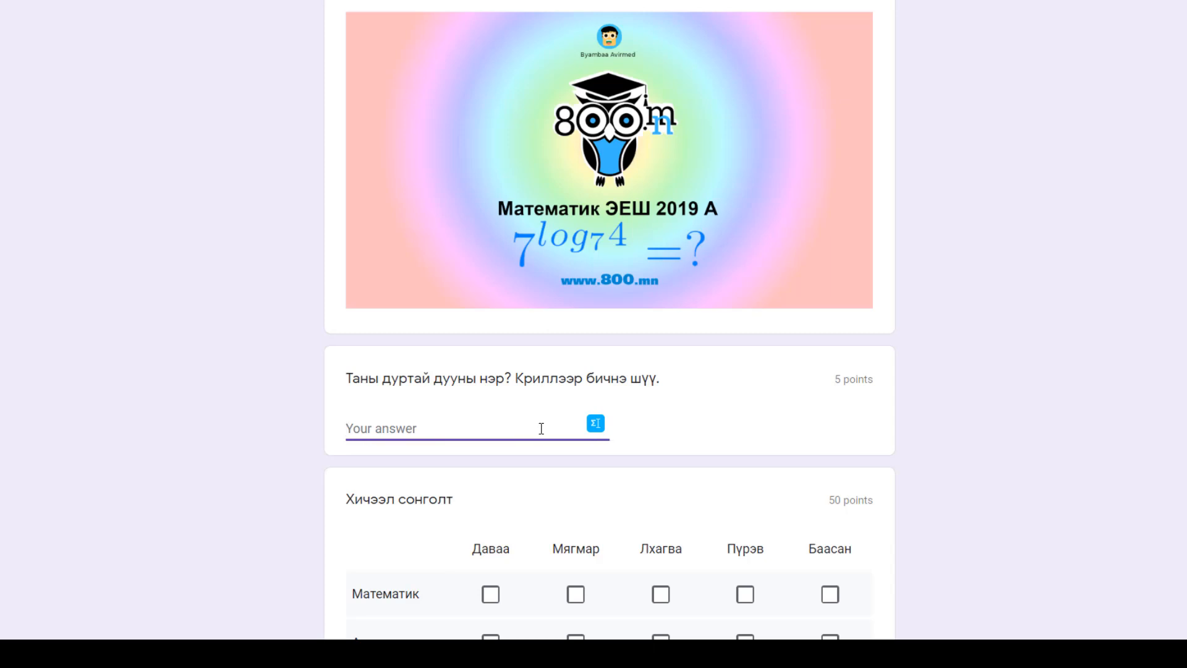
text(Бор)
key(BackSpace)
key(BackSpace)
text(Ш)
- In the "Хичээл сонголт" grid, tick Мягмар, Лхагва and Пүрэв for Математик, and Пүрэв and Баасан for Англи хэл
scroll(543, 428, down, 5)
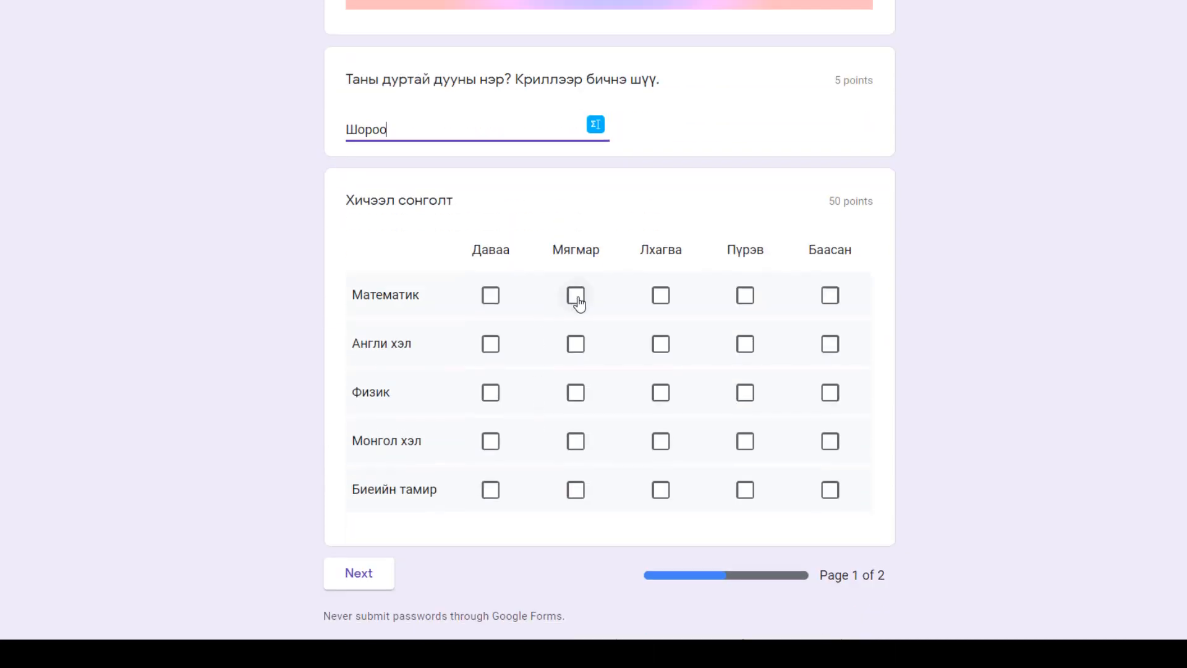
click(576, 295)
click(657, 298)
click(744, 301)
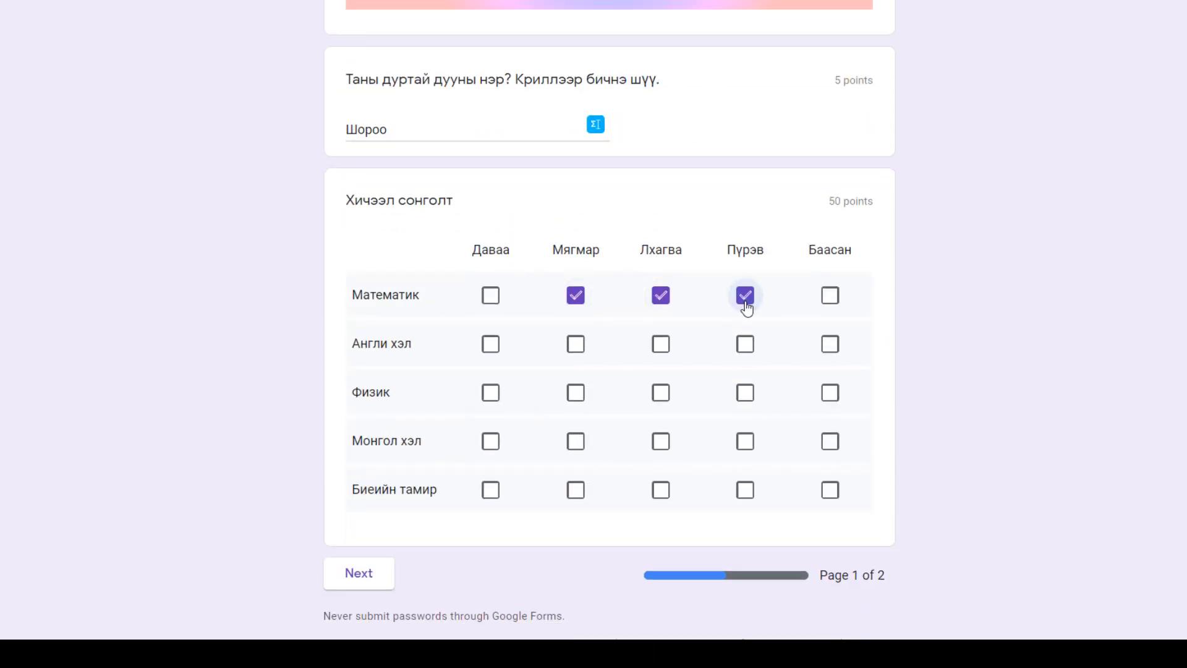
click(746, 348)
click(830, 345)
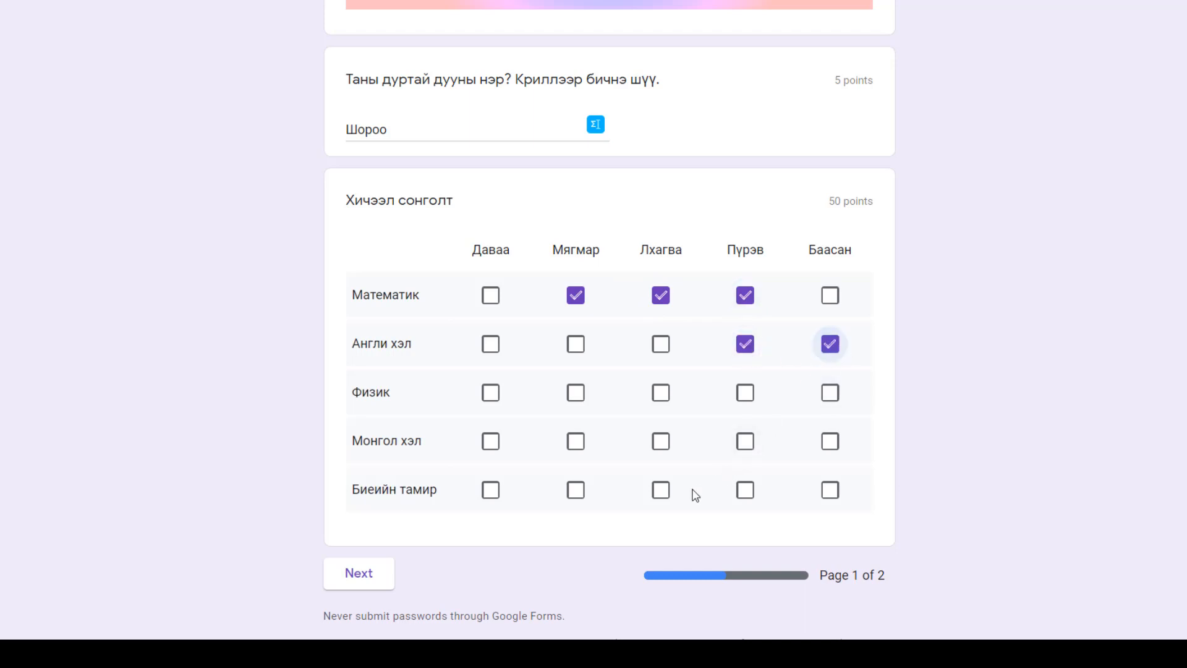
- Tick Лхагва and Баасан for Биеийн тамир, Лхагва and Пүрэв for Физик, and Мягмар and Лхагва for Монгол хэл
click(660, 493)
click(829, 494)
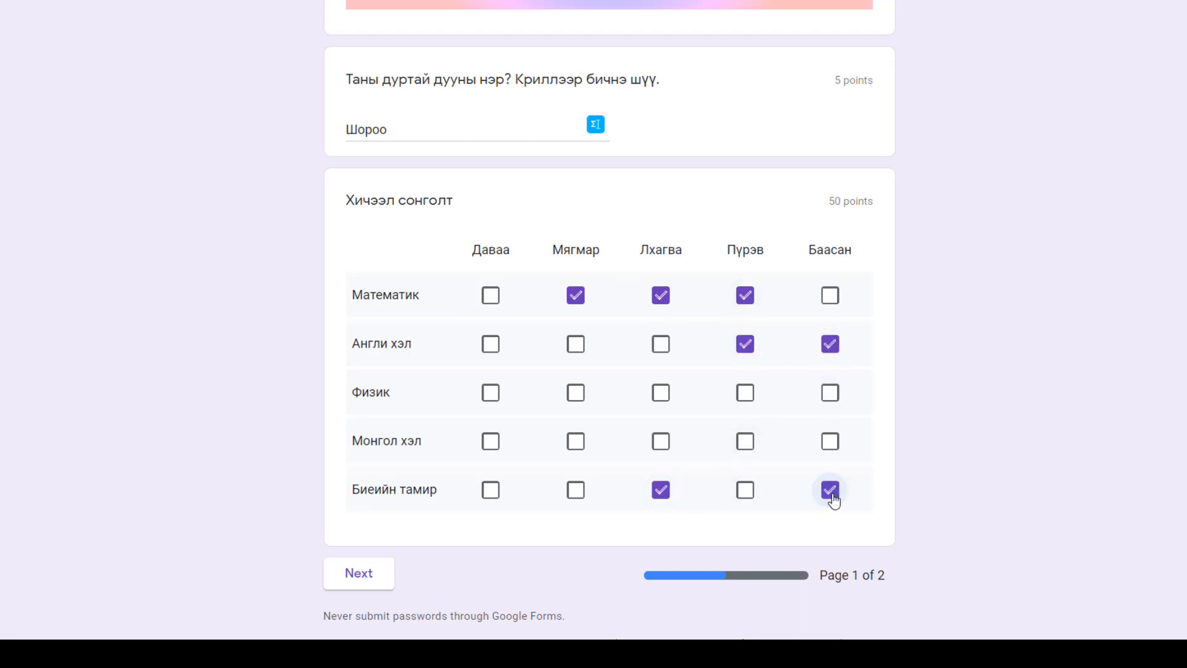
click(746, 394)
click(659, 395)
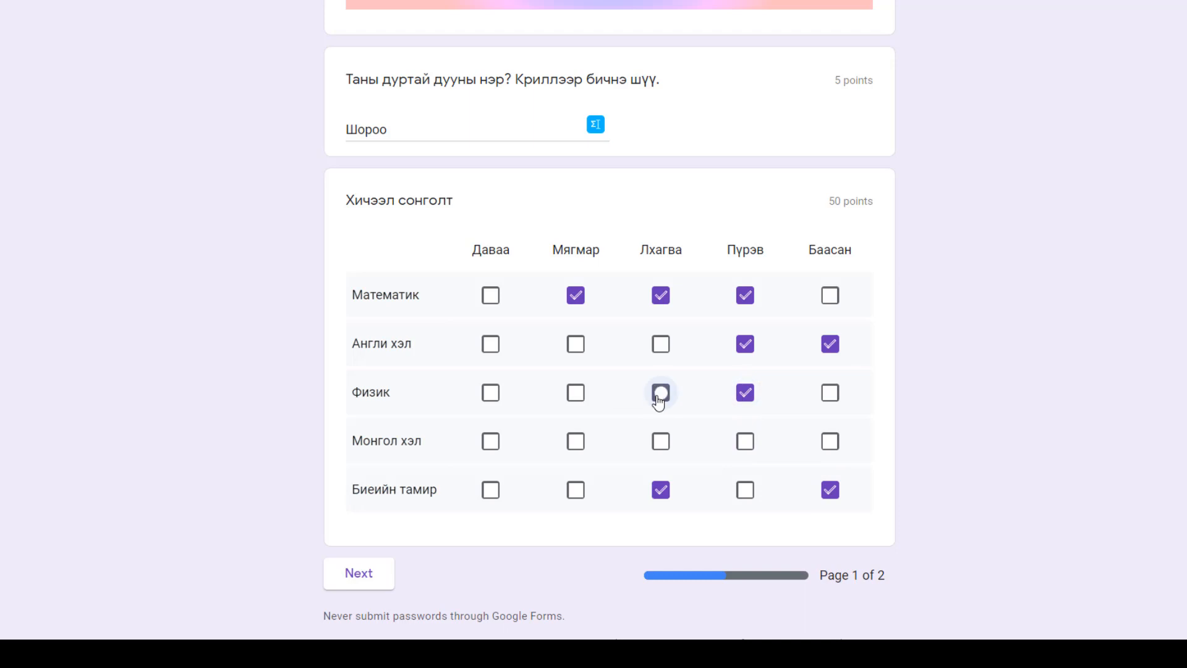
click(662, 440)
click(575, 442)
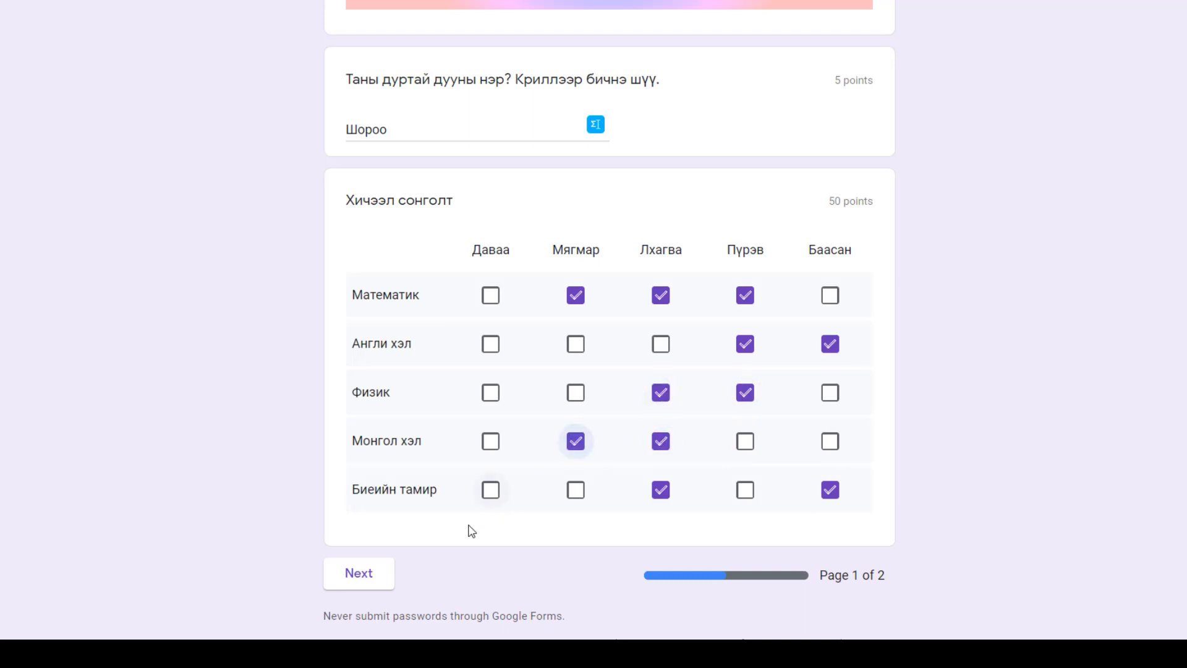
- Continue to the second page of the form and look over its video and questions
click(366, 575)
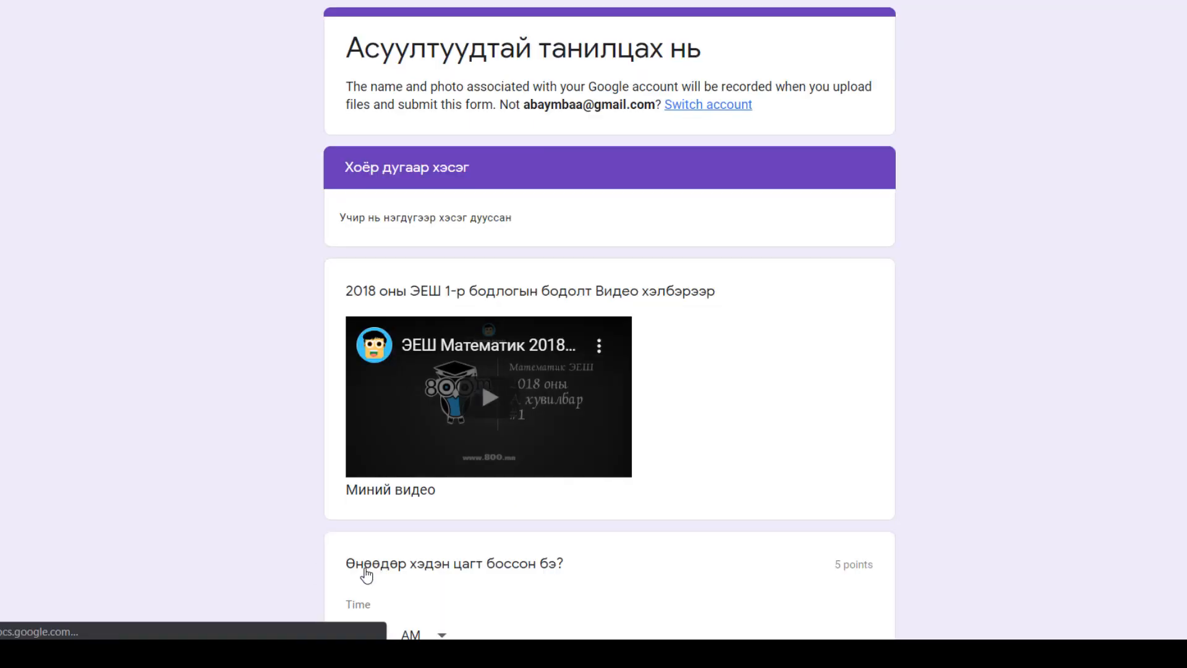
scroll(620, 345, down, 5)
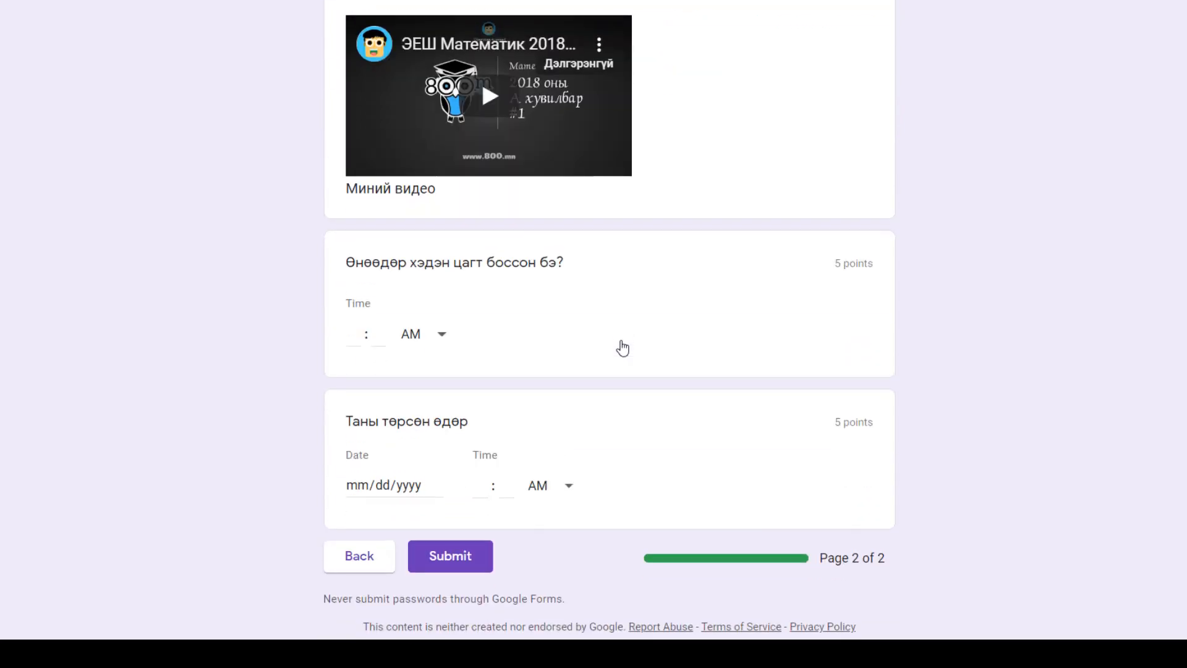
scroll(337, 455, up, 3)
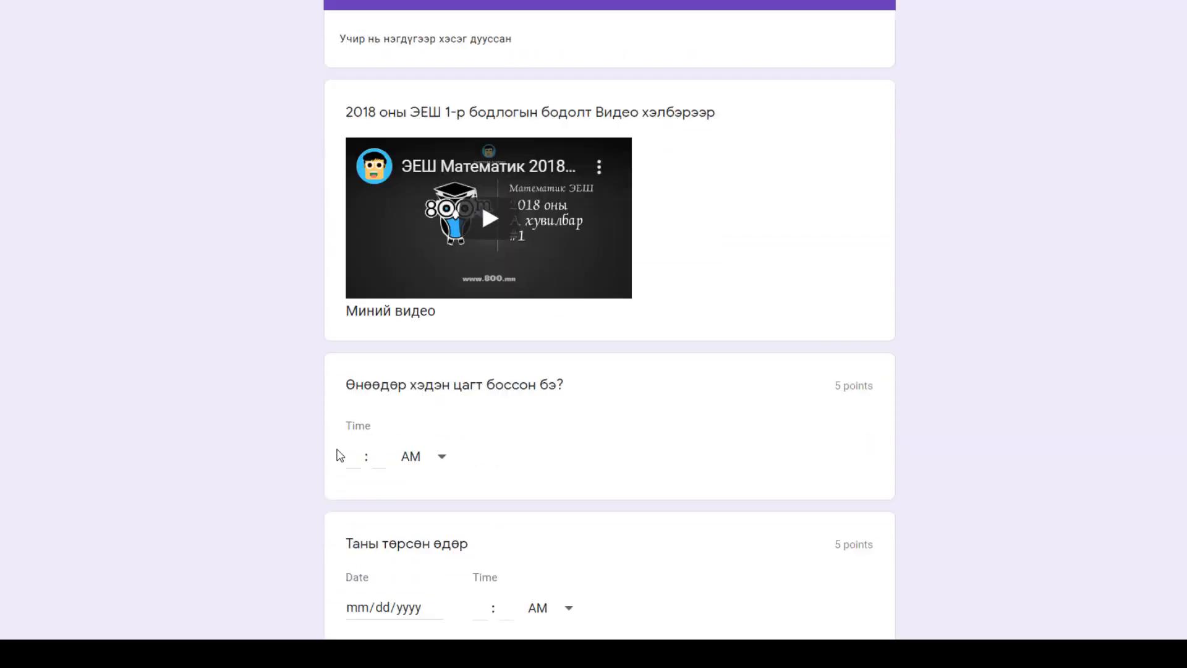
- Answer the "Өнөөдөр хэдэн цагт боссон бэ?" question with the time 02:12 PM
scroll(252, 455, down, 2)
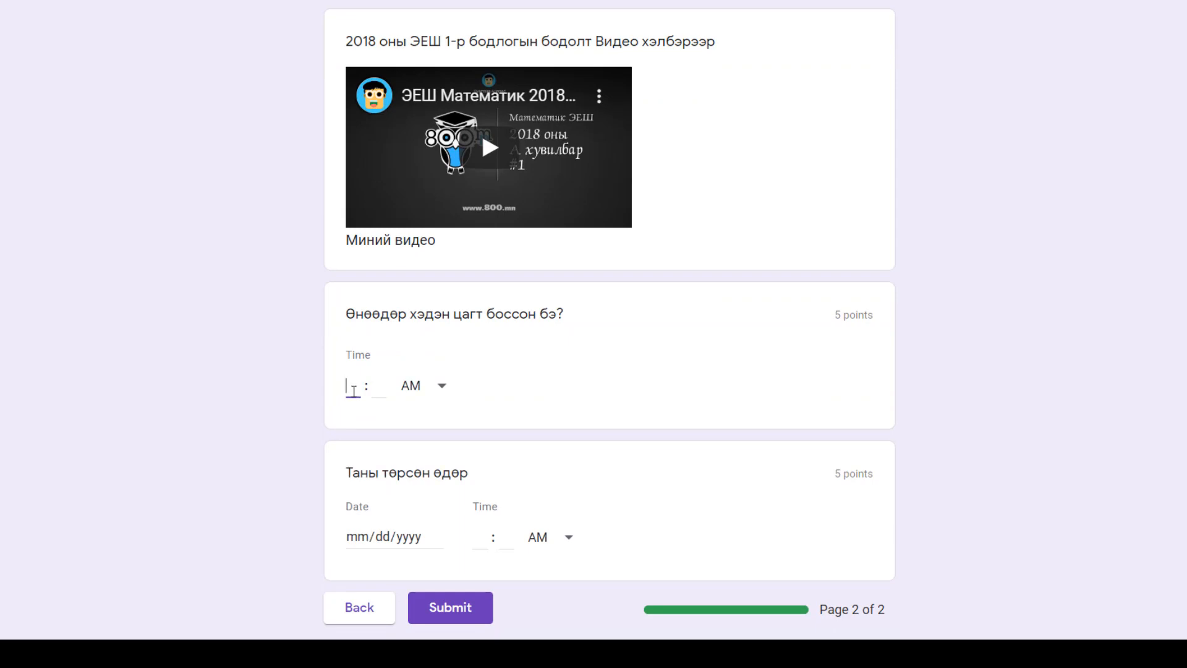
click(442, 388)
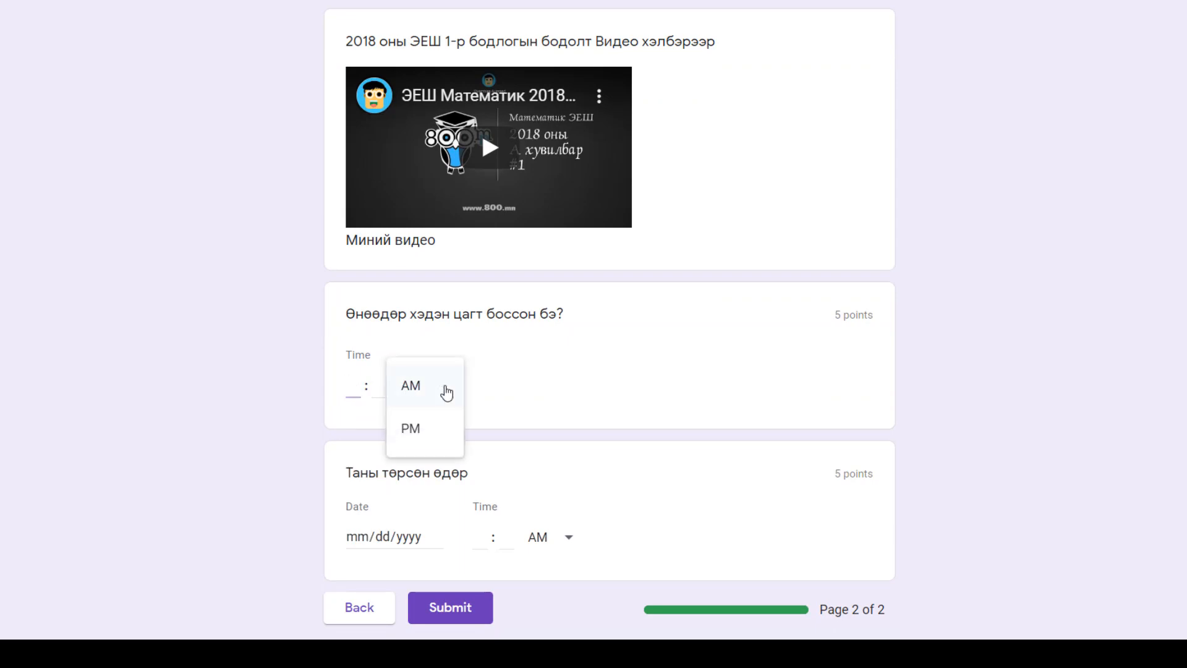
click(430, 423)
click(354, 392)
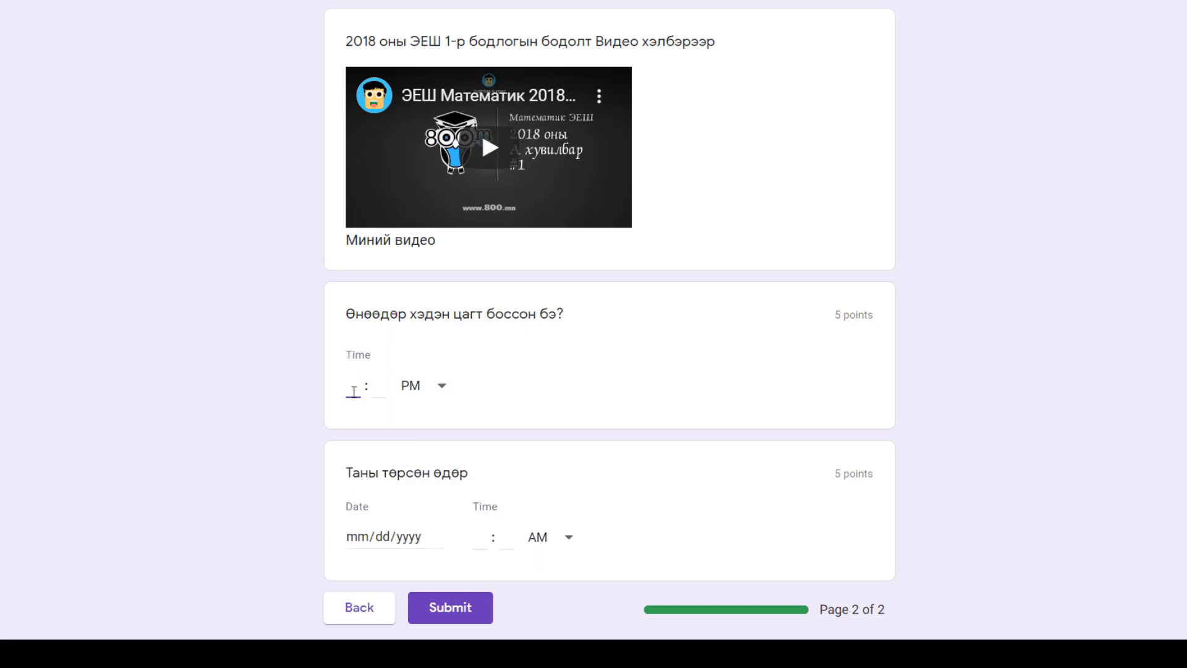
text(02)
key(Tab)
text(12)
key(Tab)
key(Tab)
key(Tab)
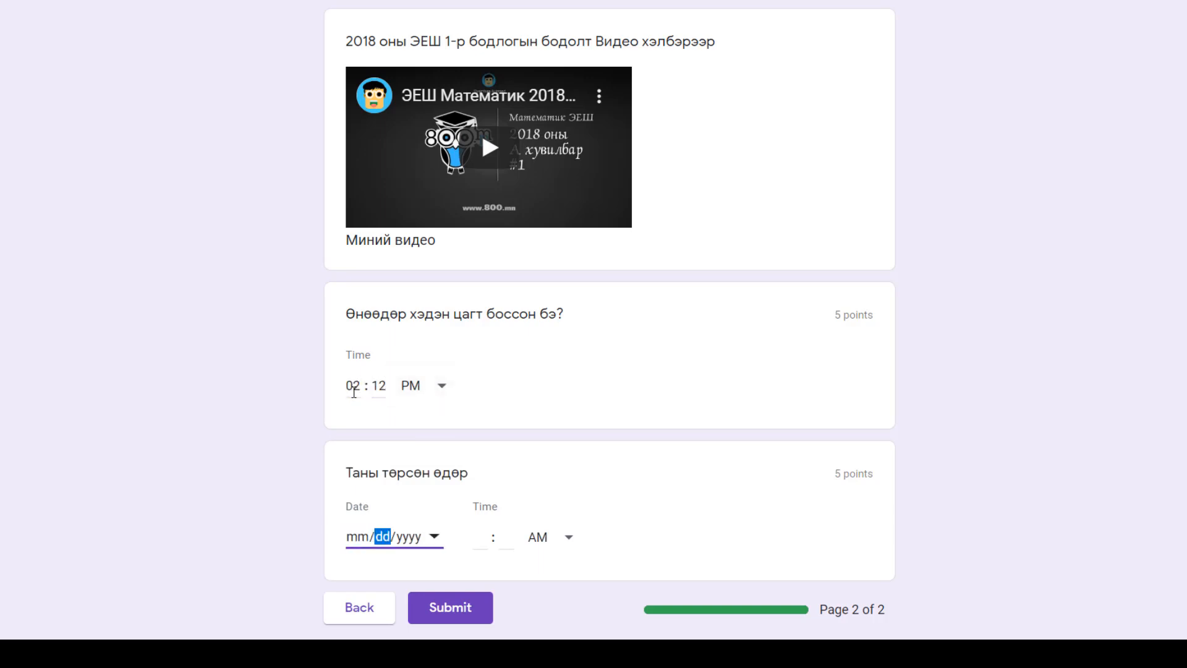
- Fill in the date and time for the "Таны төрсөн өдөр" question and submit the form
click(435, 537)
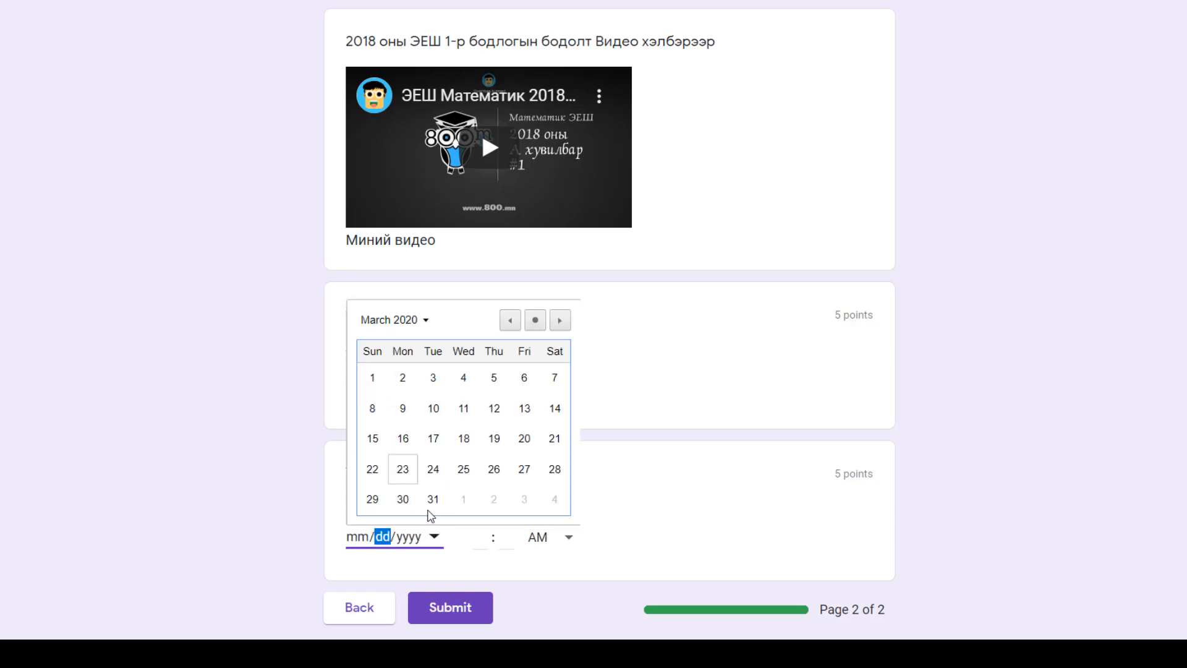
click(433, 471)
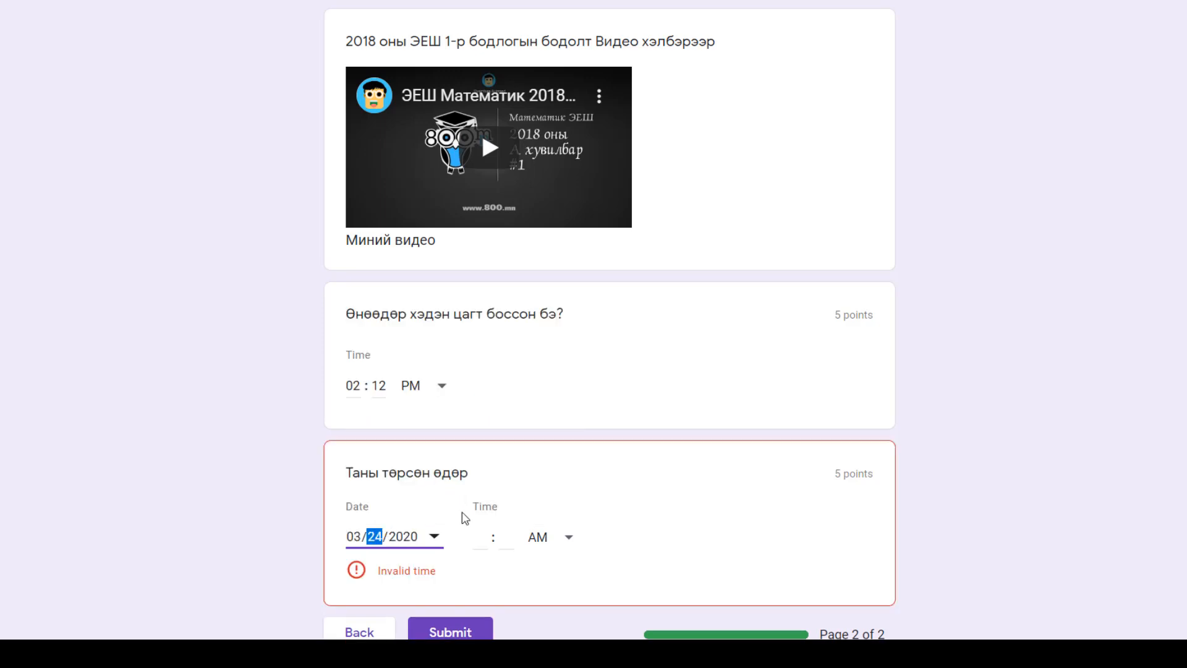
click(493, 537)
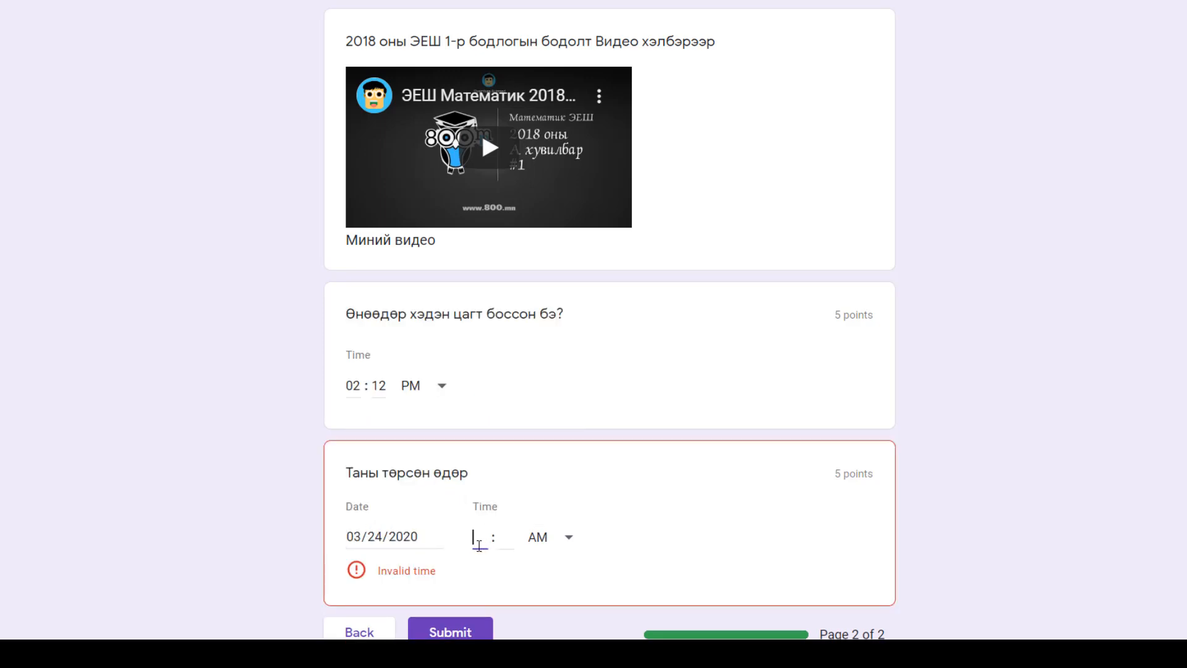
text(12 : 12)
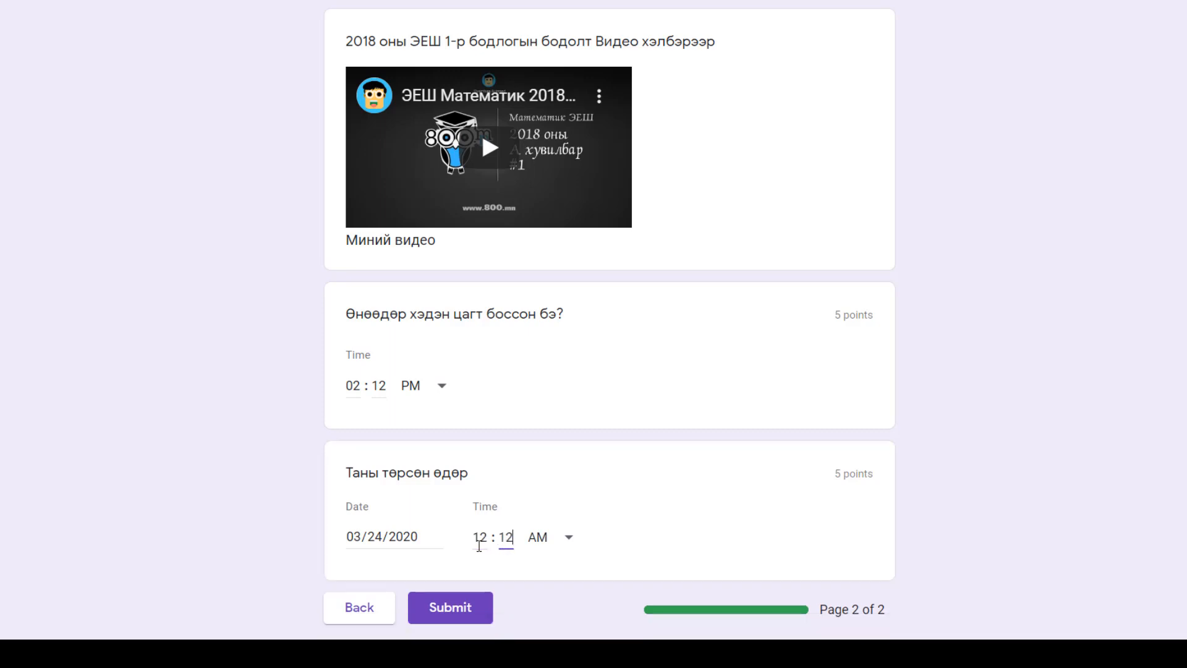
click(470, 607)
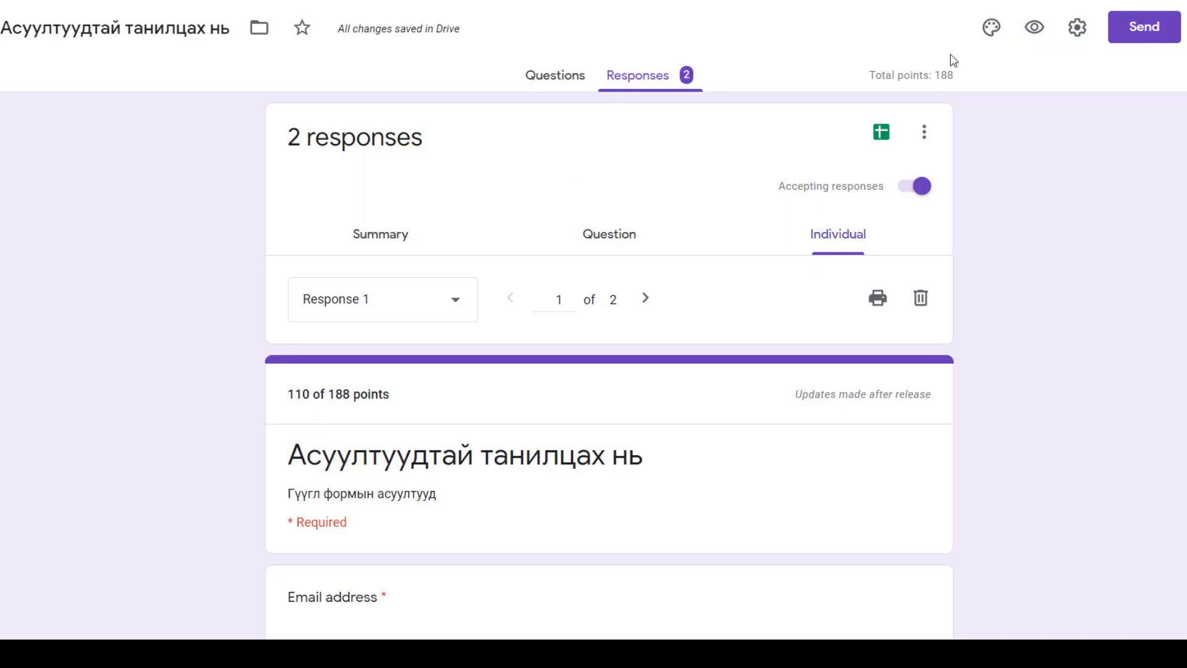
- In the form editor, open the presentation settings and check the confirmation message
click(1077, 27)
click(610, 112)
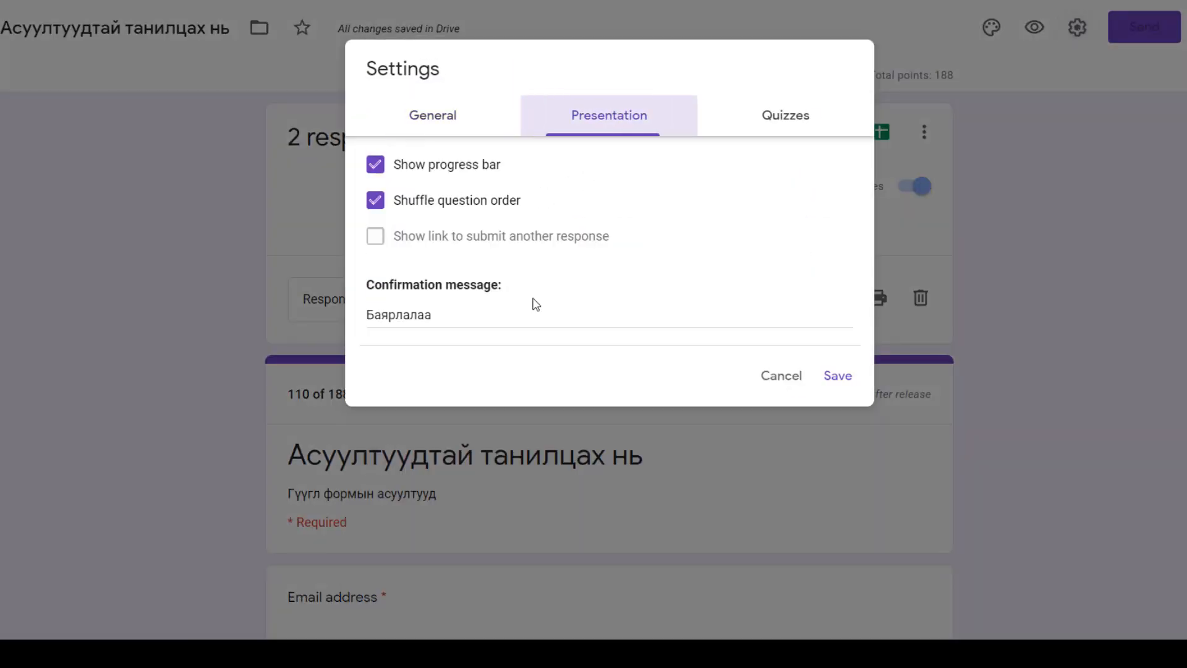
click(487, 328)
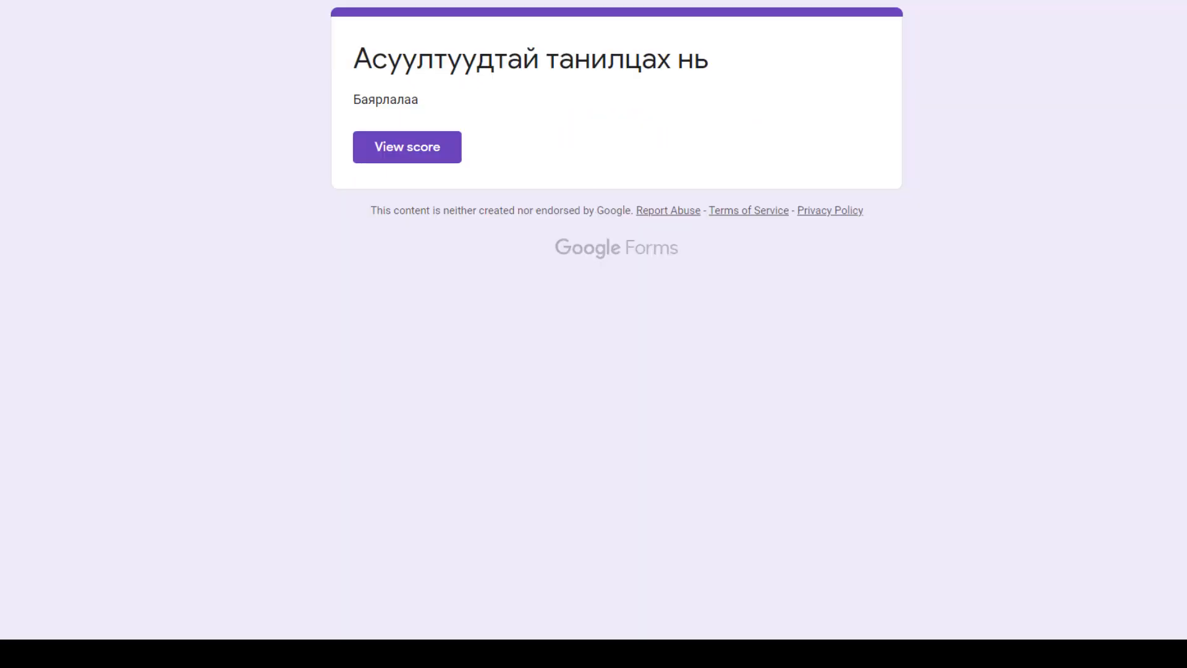
- View the score of the submitted response and review the points and correct answers for each question
click(407, 149)
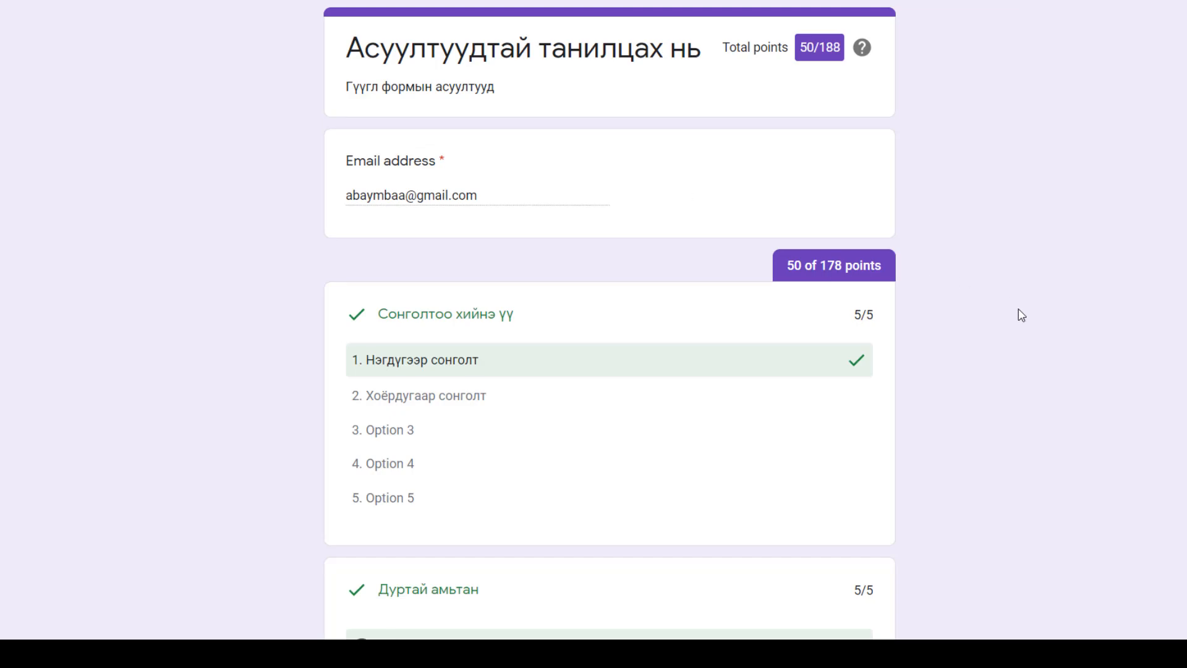
scroll(1022, 316, down, 15)
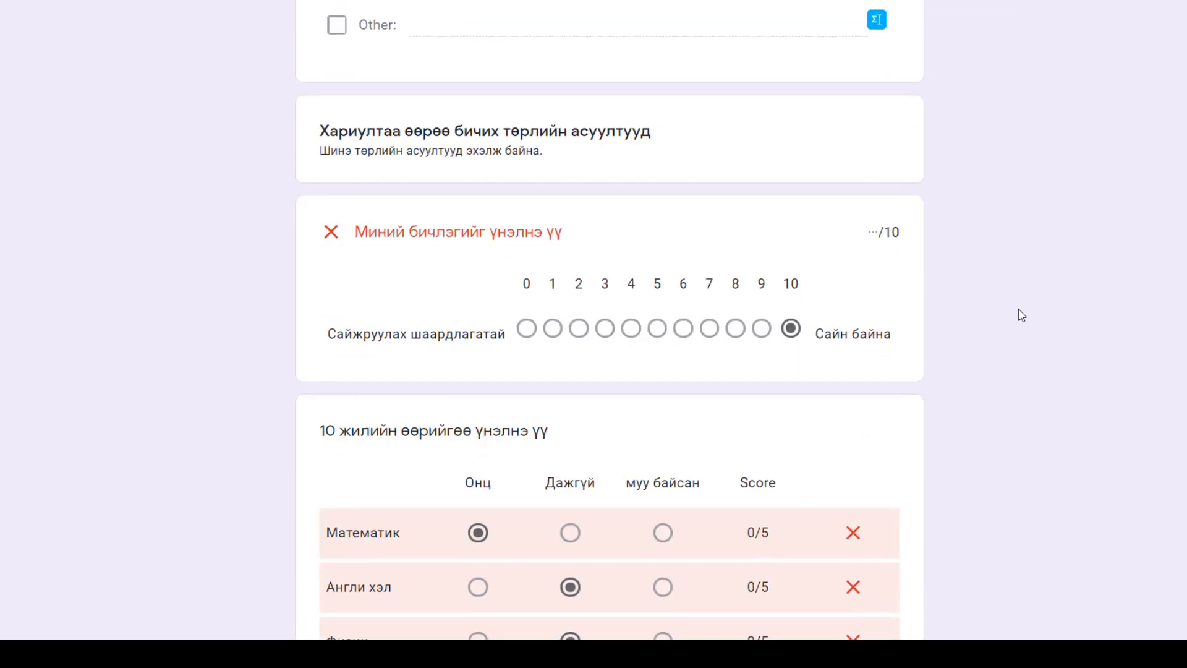
scroll(1021, 315, down, 20)
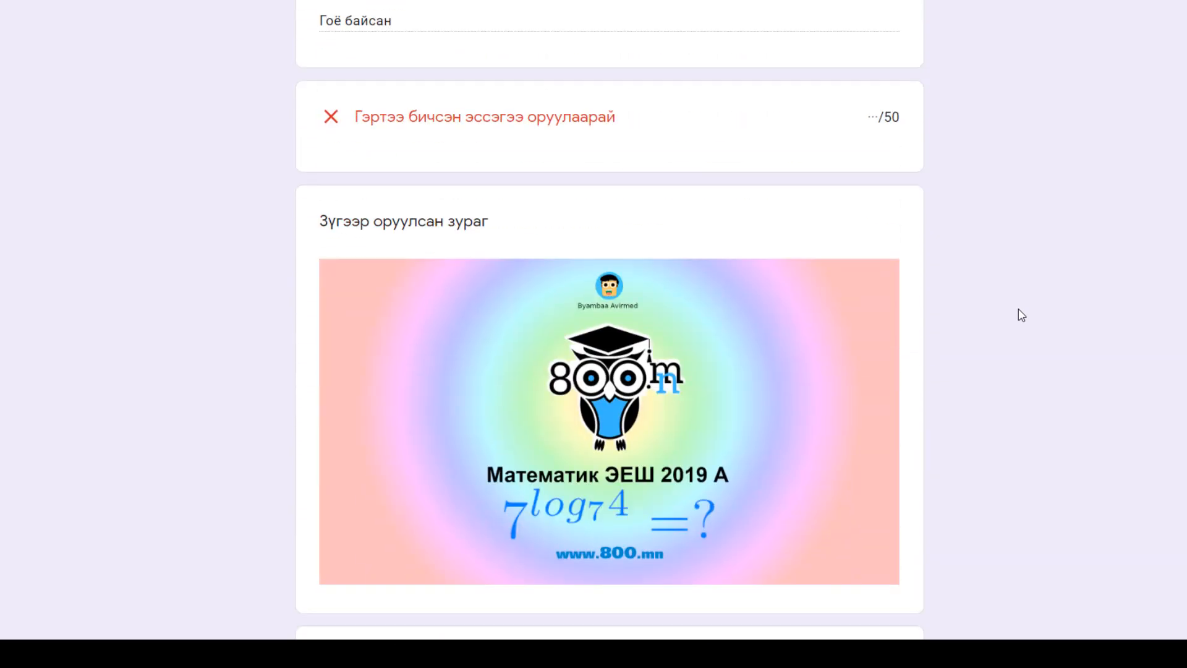
scroll(1022, 316, down, 20)
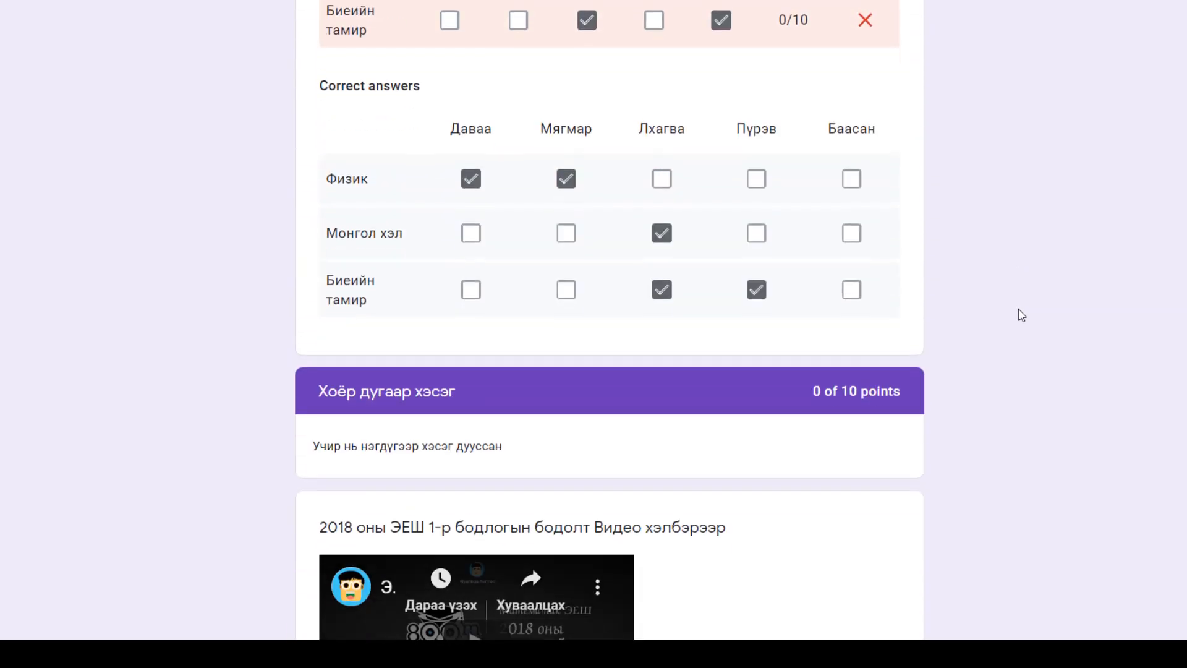
scroll(1022, 316, down, 5)
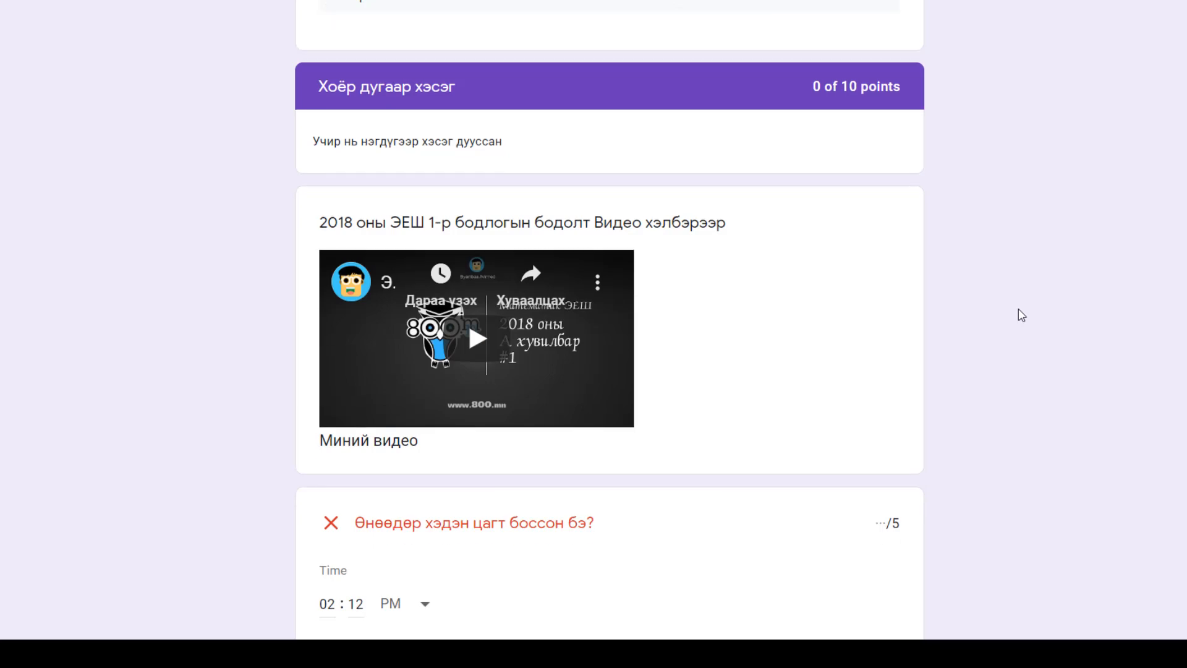
scroll(1021, 316, up, 9)
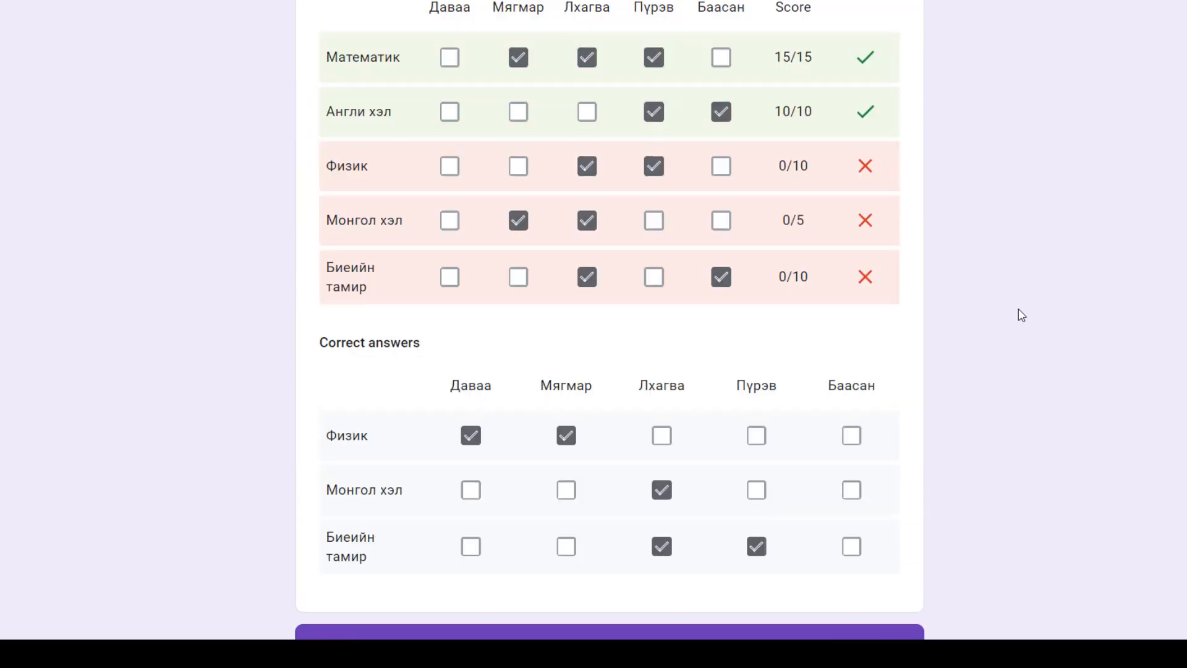
scroll(1021, 315, up, 8)
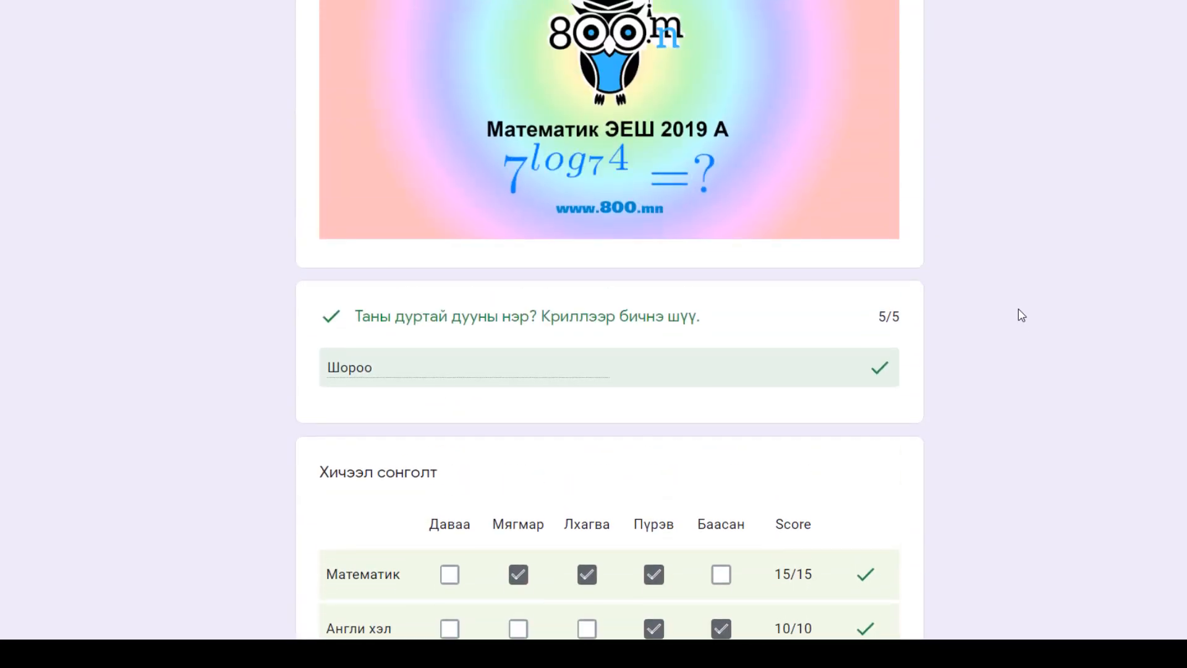
scroll(1022, 316, up, 10)
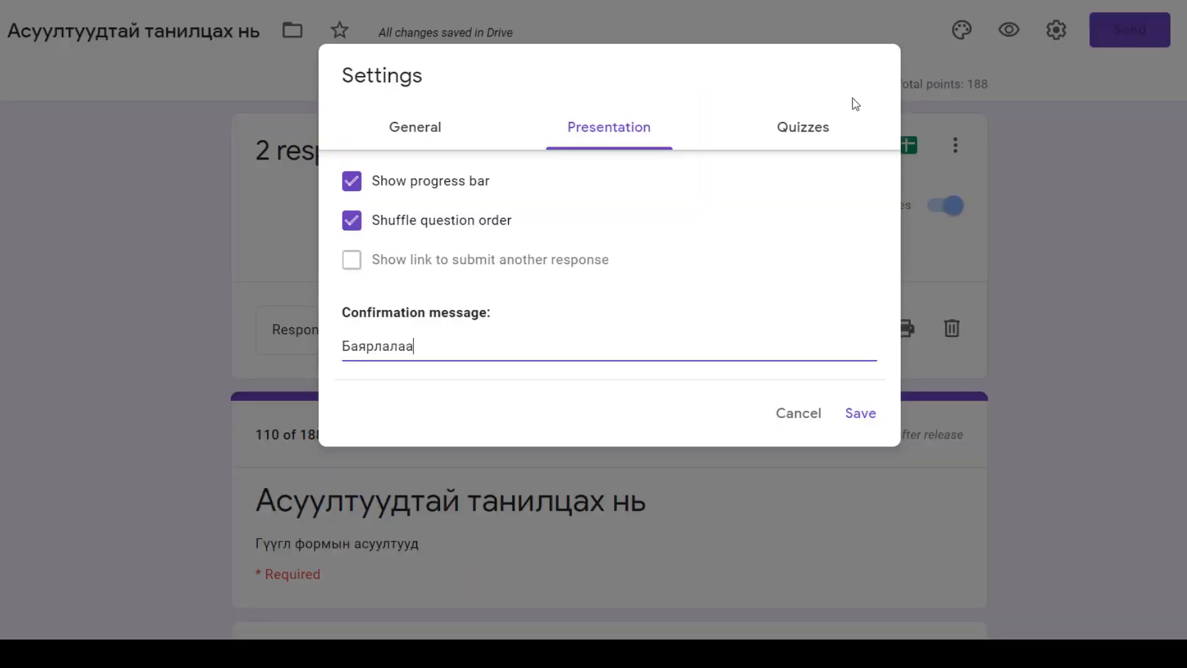
- Close the form settings without saving and show the second individual response in the editor
click(796, 413)
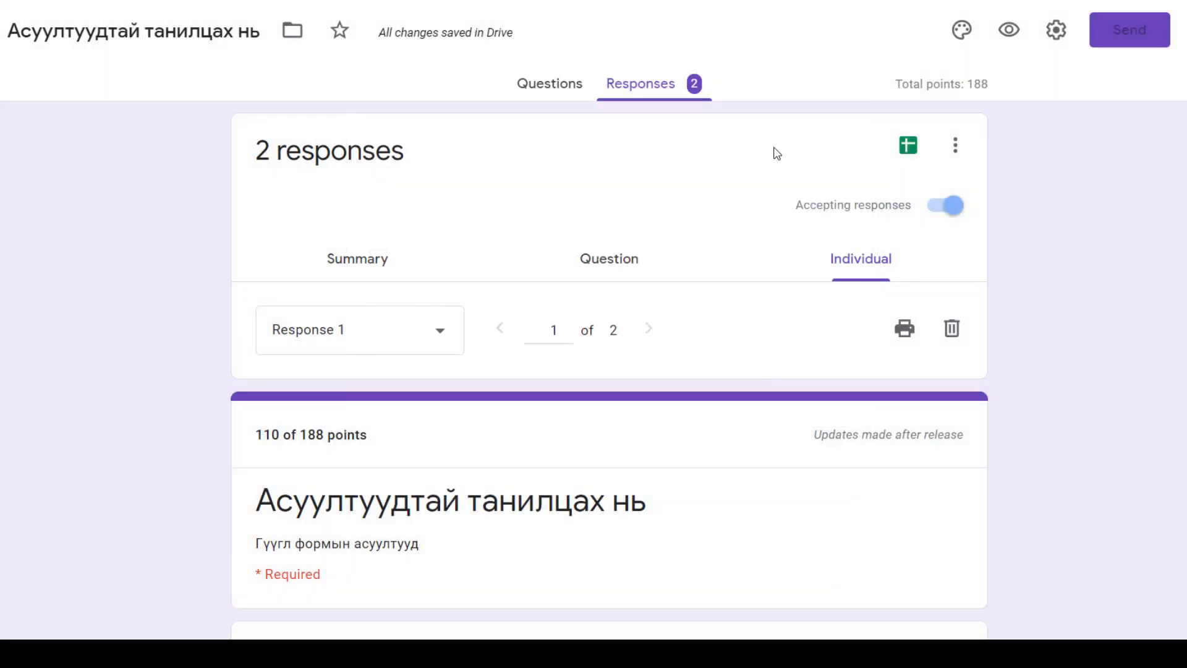
click(660, 91)
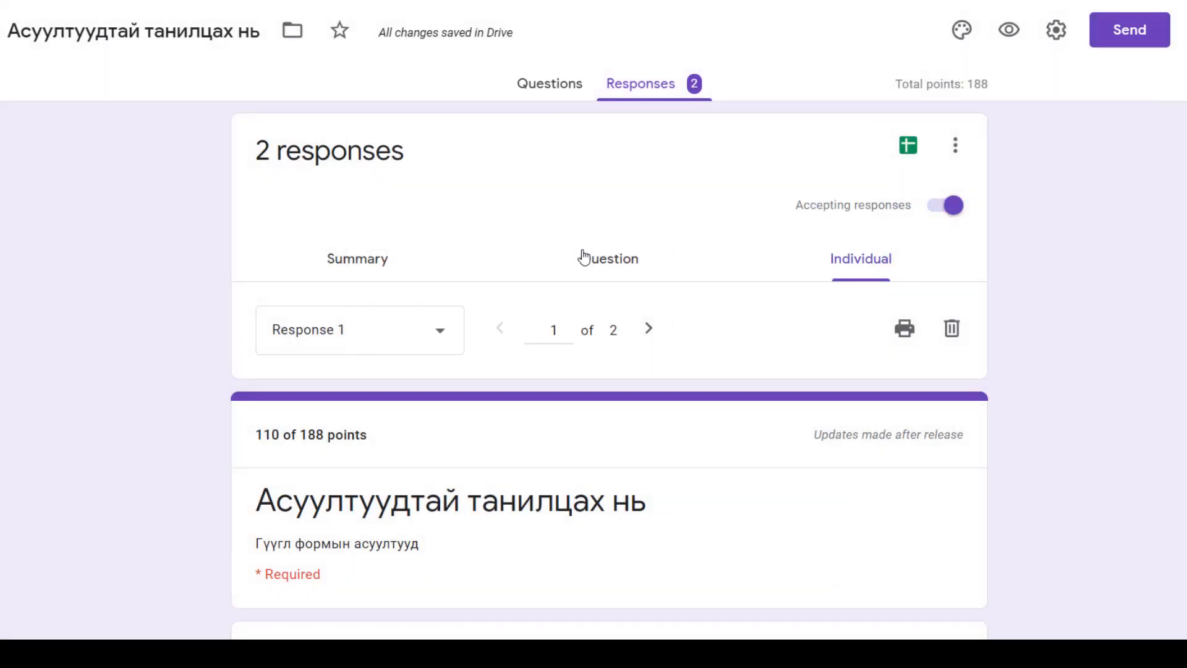
click(647, 328)
- Award 15 points for the childhood memory answer, 35 for the essay upload and 10 for the "Миний бичлэгийг үнэлнэ үү" rating
scroll(549, 514, down, 8)
scroll(550, 522, down, 18)
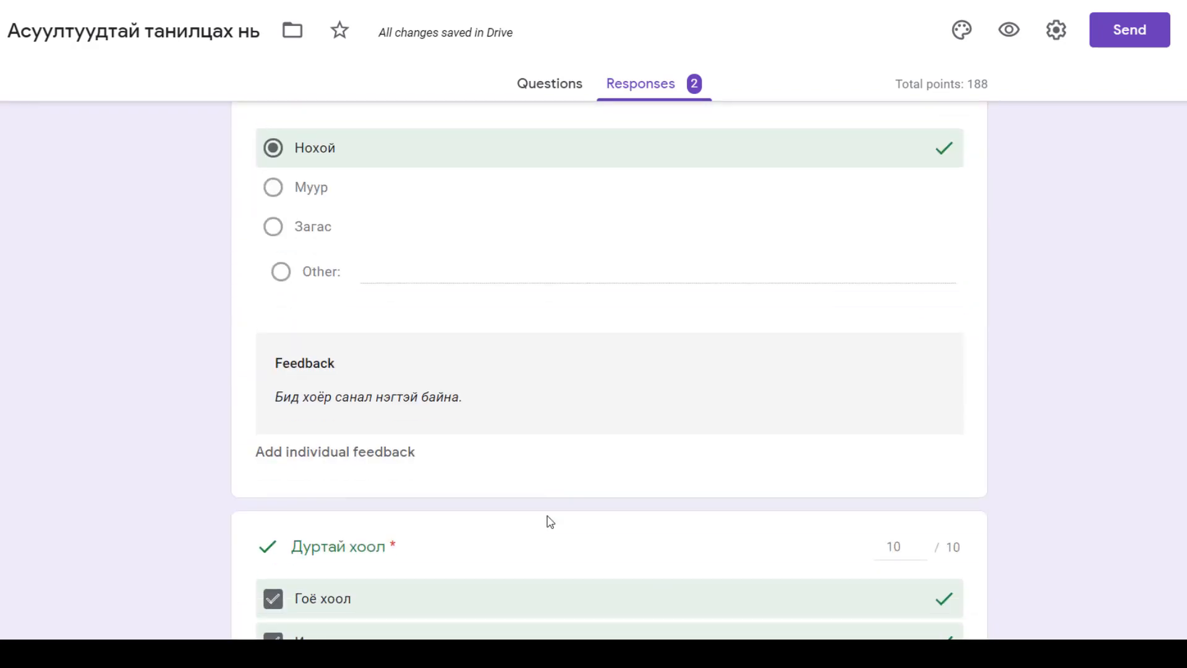
scroll(549, 522, down, 6)
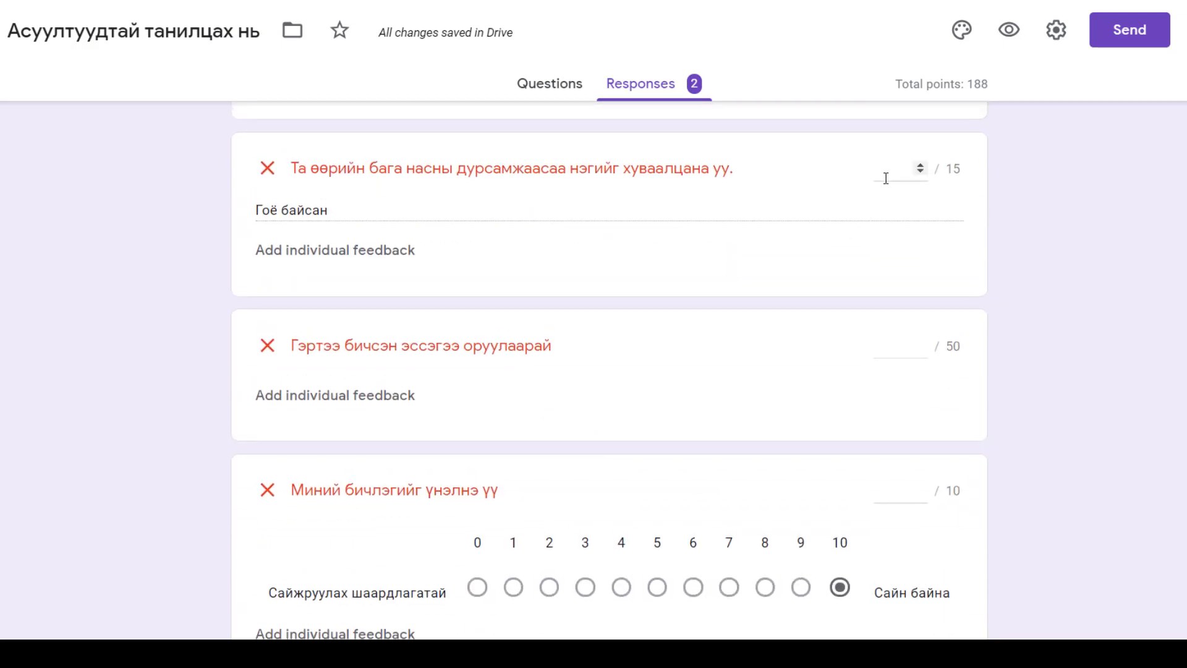
click(886, 177)
text(15)
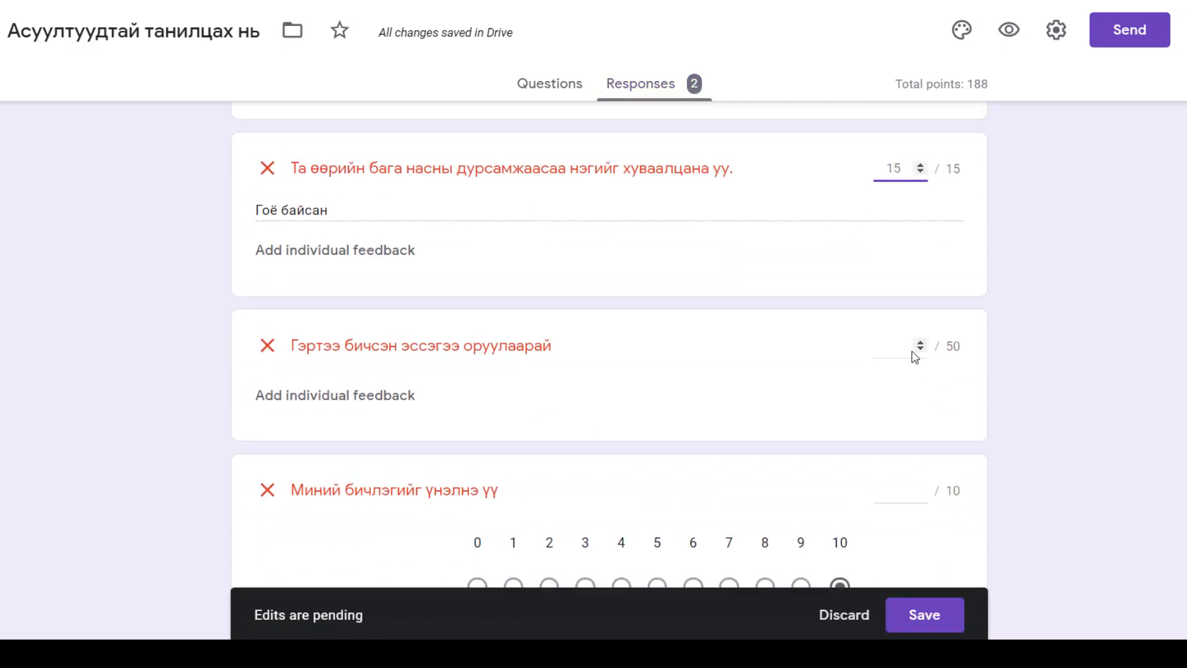
click(910, 347)
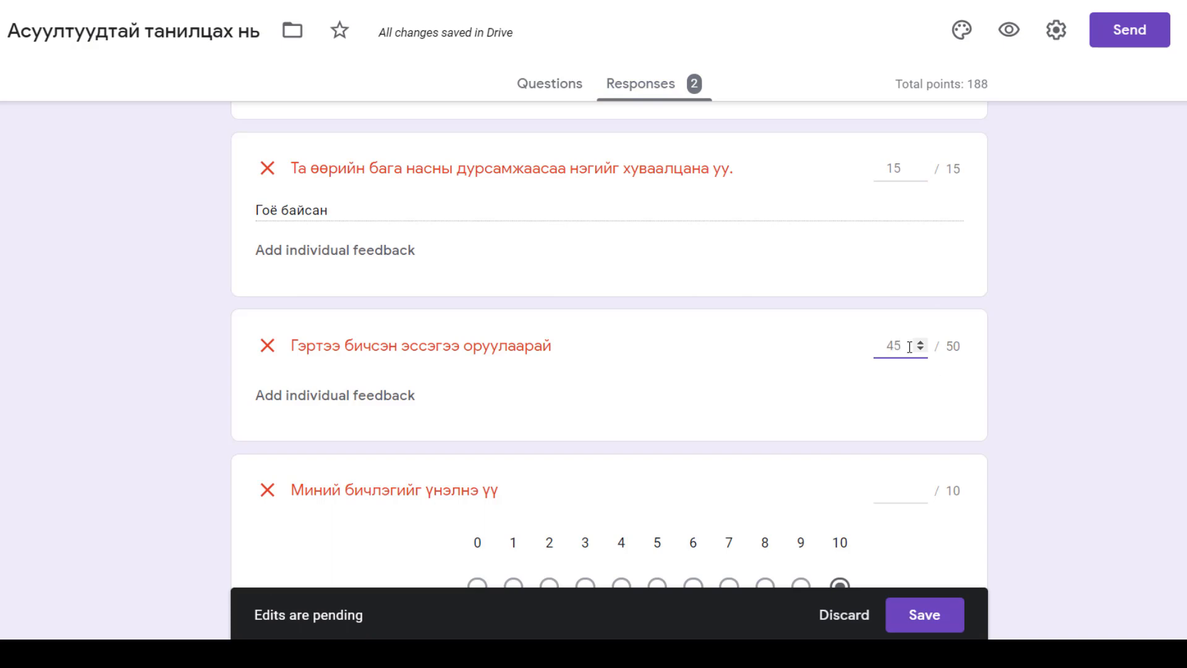
click(909, 489)
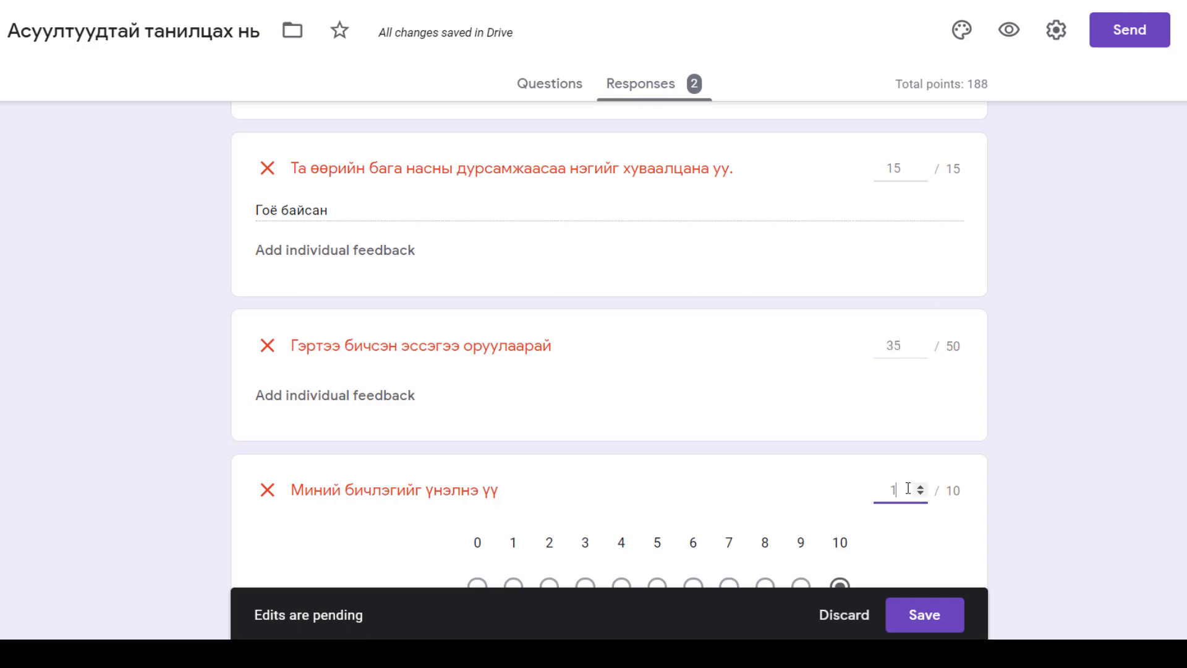
- Award 3 points for "Таны төрсөн өдөр" and 4 for "Өнөөдөр хэдэн цагт боссон бэ?", and save the grading
scroll(1071, 513, down, 15)
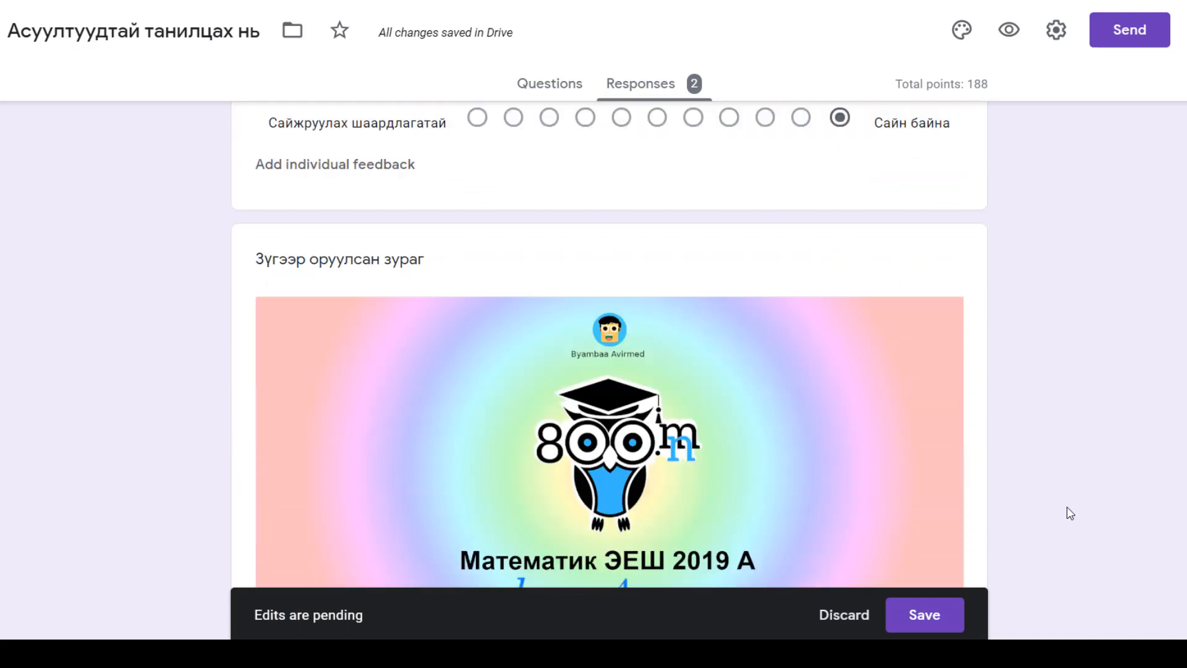
scroll(1071, 514, down, 20)
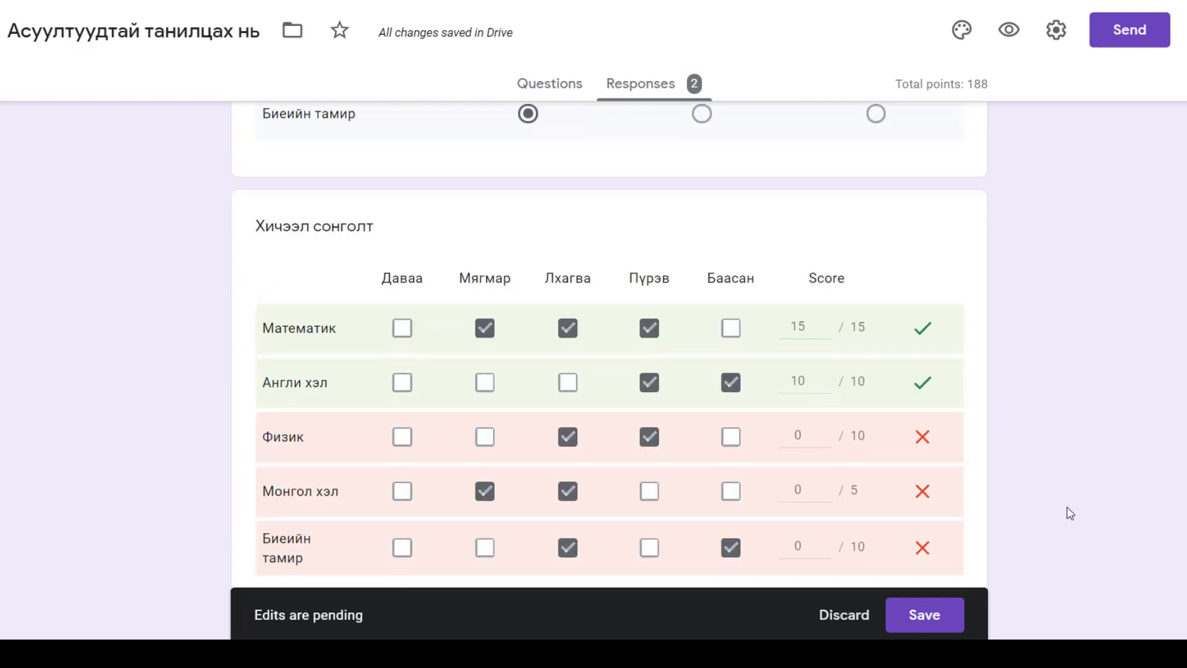
scroll(1071, 513, down, 5)
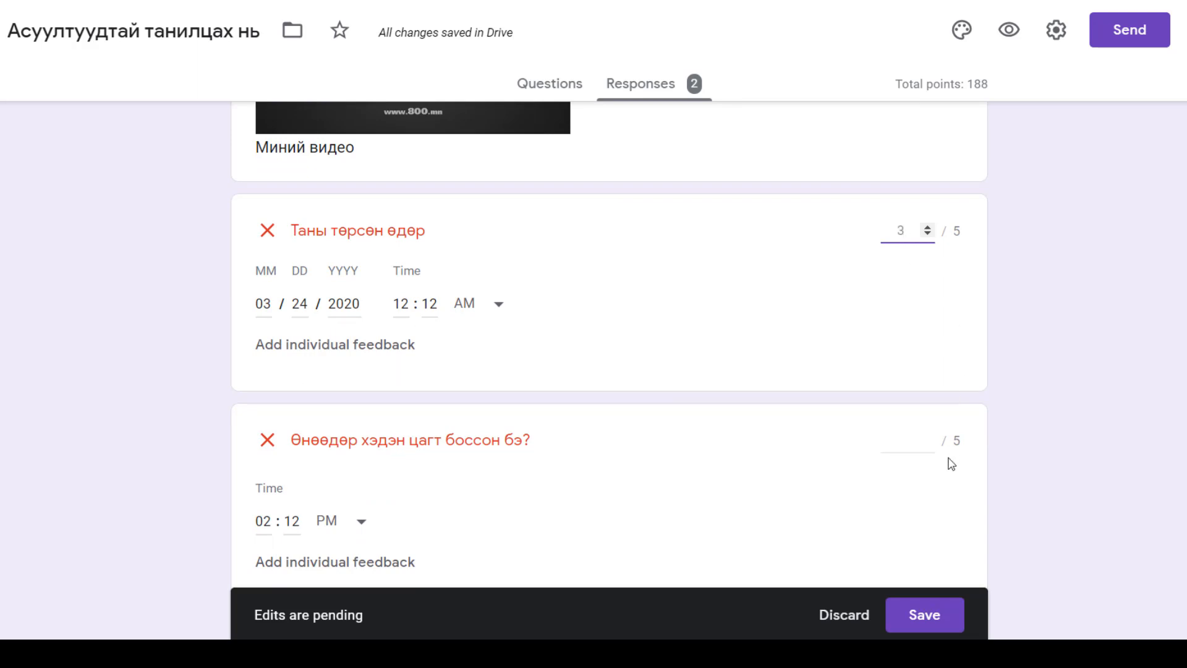
click(919, 435)
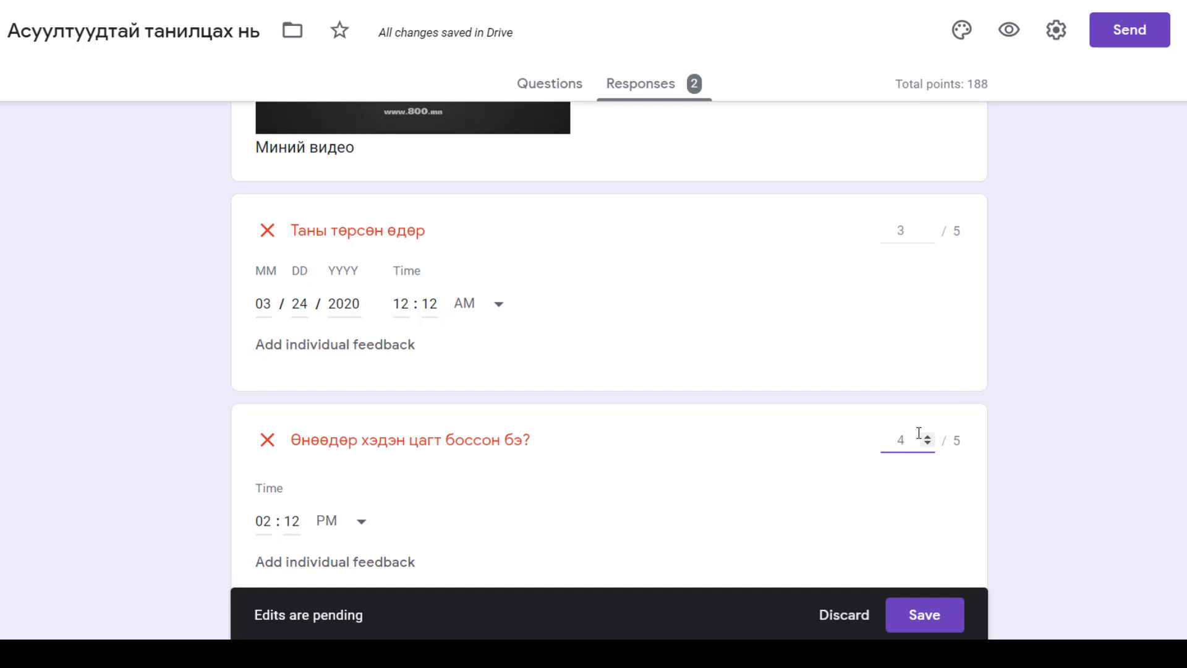
scroll(1088, 533, down, 1)
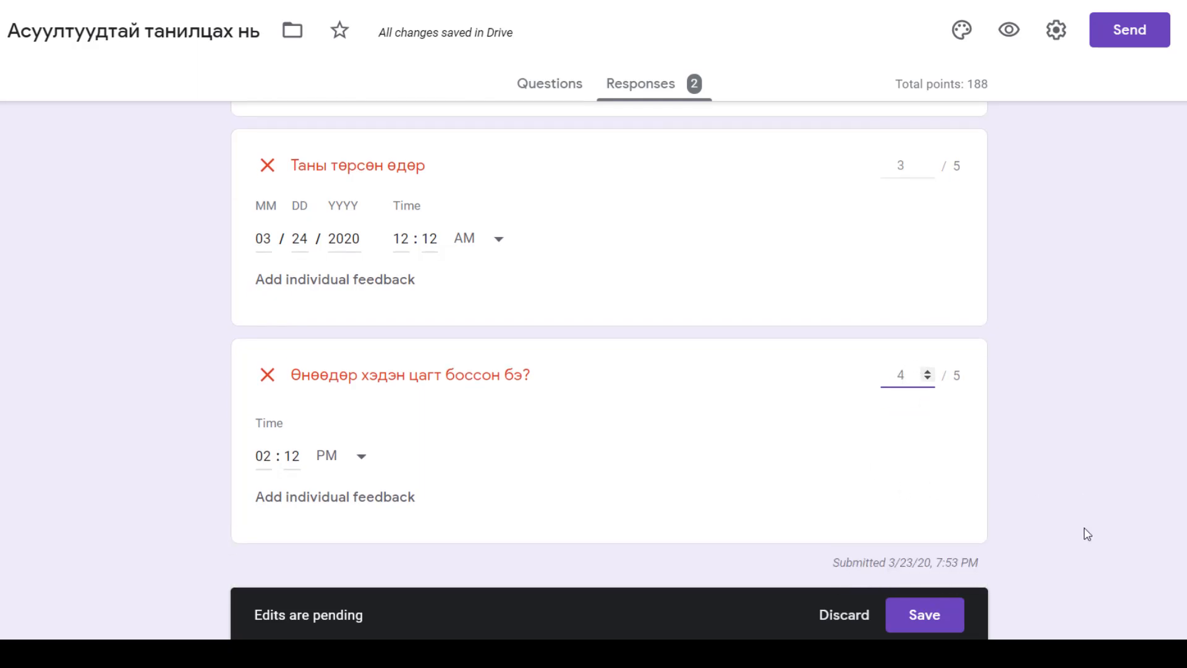
click(955, 625)
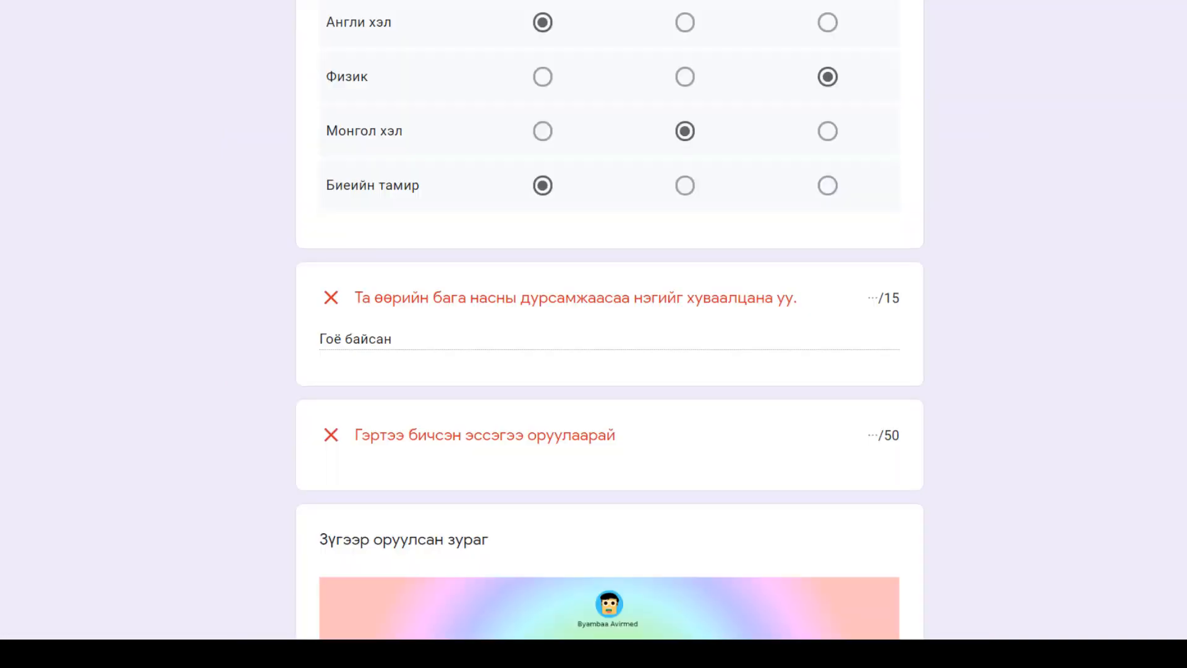
- Return to the respondent's score page, refresh it and enlarge it to check the total points
scroll(761, 259, up, 20)
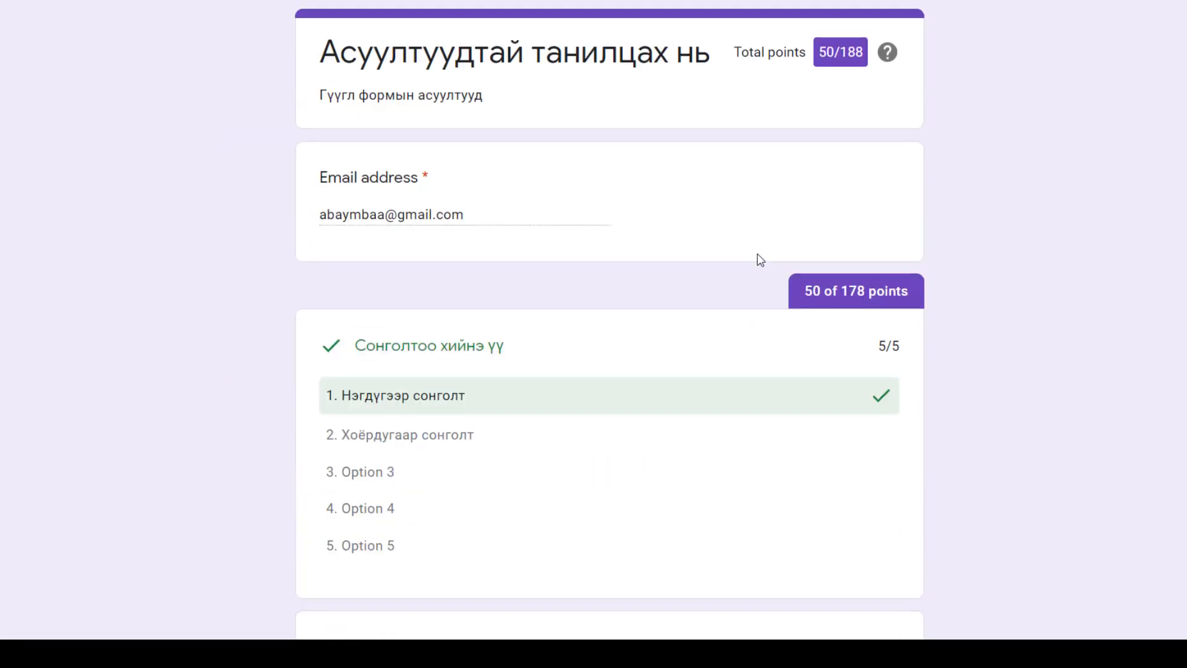
scroll(761, 260, down, 10)
scroll(761, 260, down, 10)
scroll(761, 260, up, 20)
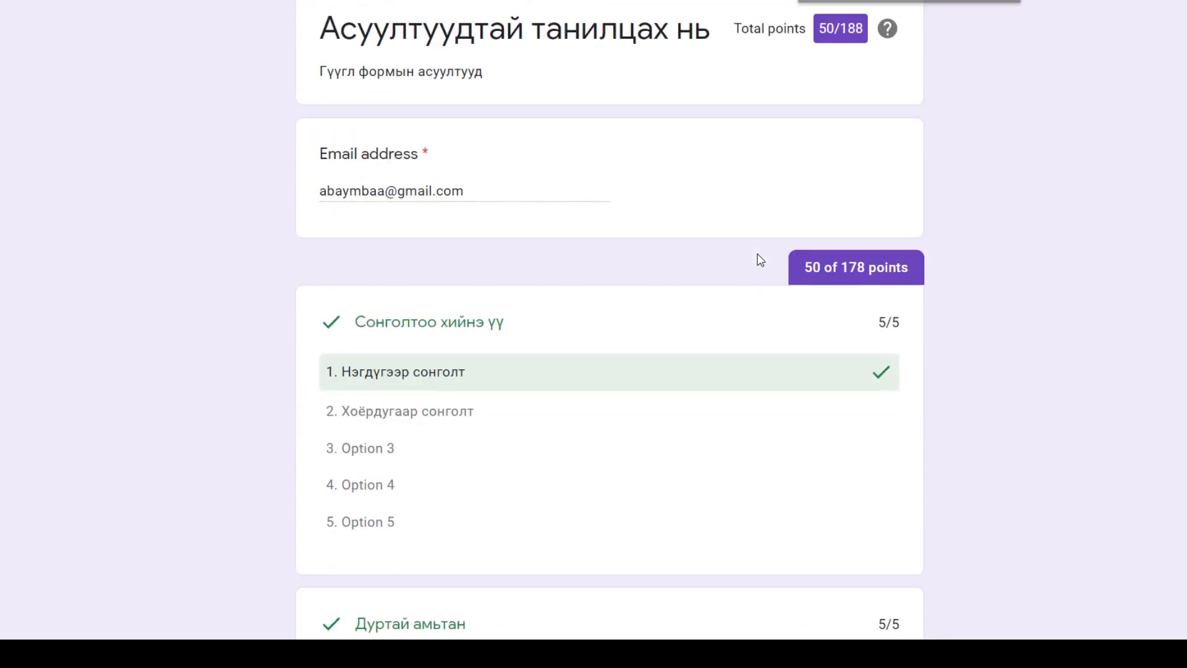
key(ctrl+plus)
key(ctrl+plus)
key(ctrl+plus)
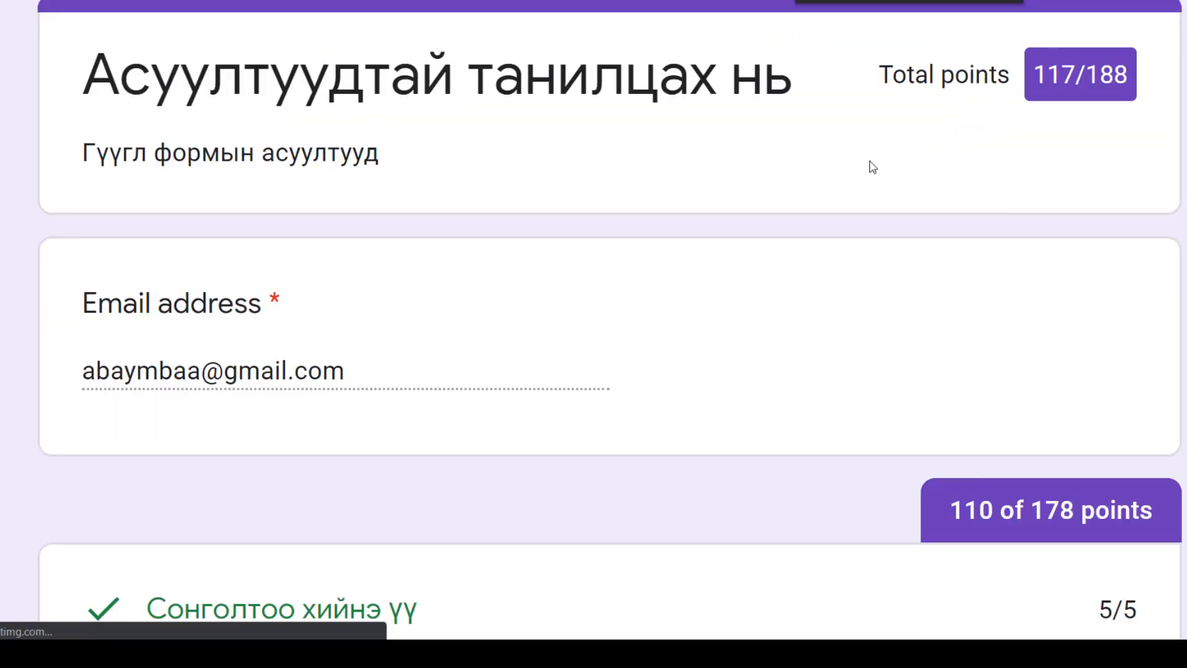
- Restore the page's normal size and review the respondent's graded answers, question scores and correct answers across both form sections
key(ctrl+0)
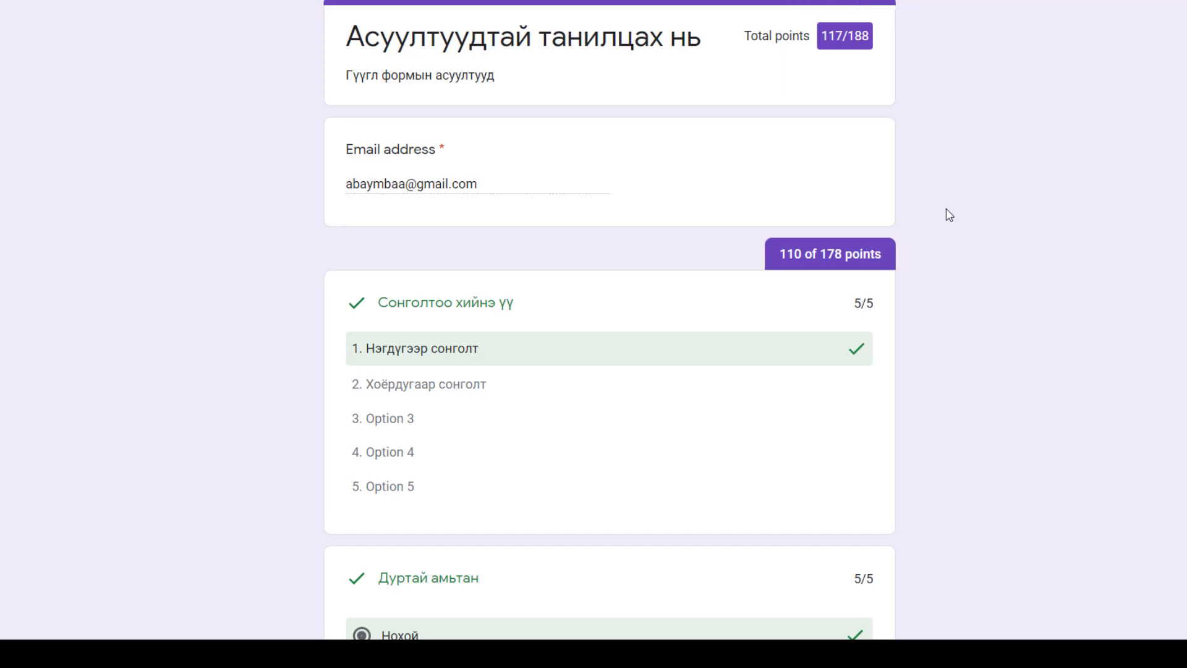
scroll(949, 214, down, 4)
scroll(949, 214, up, 4)
scroll(949, 214, down, 20)
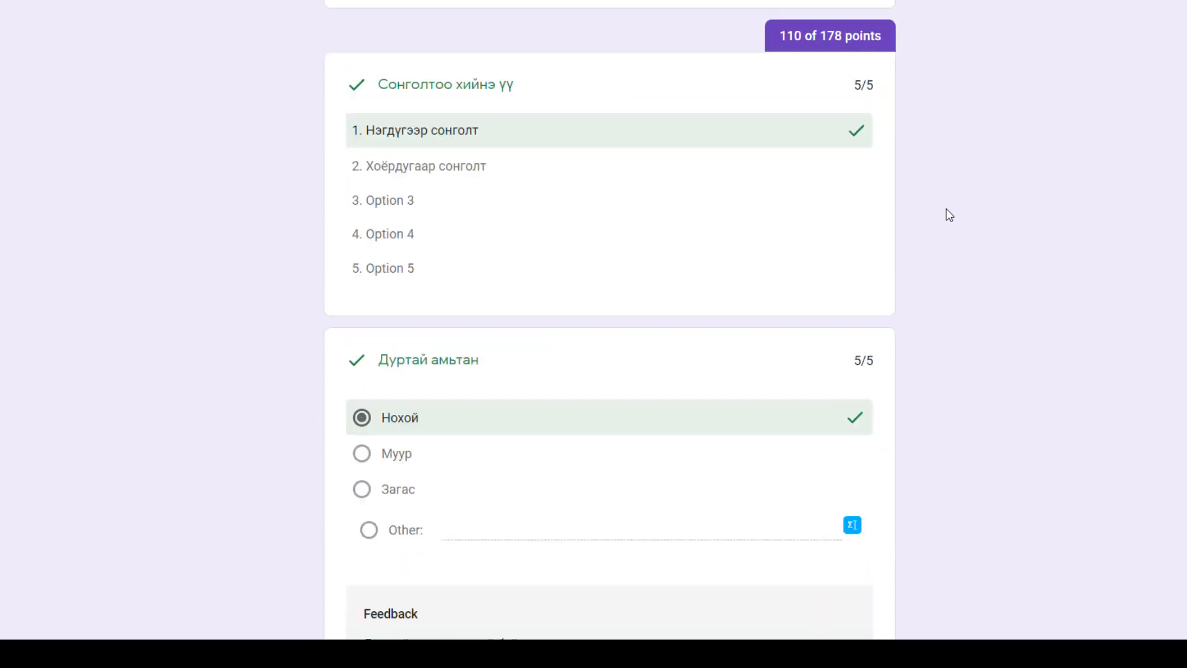
scroll(947, 210, down, 4)
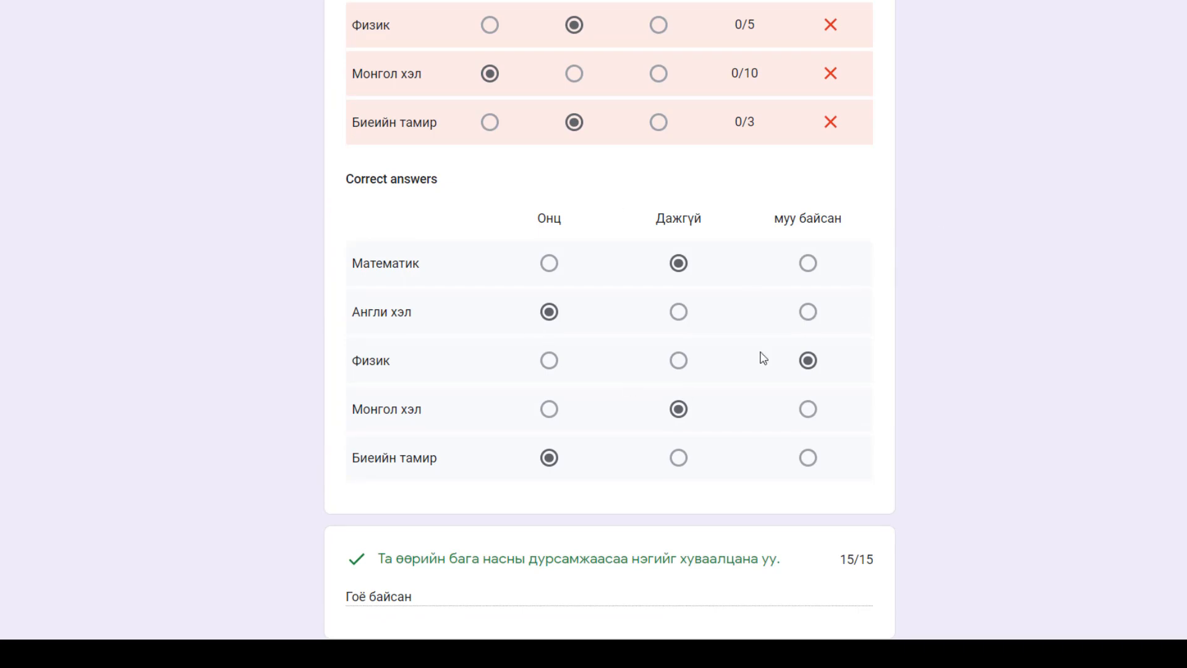
scroll(929, 387, down, 20)
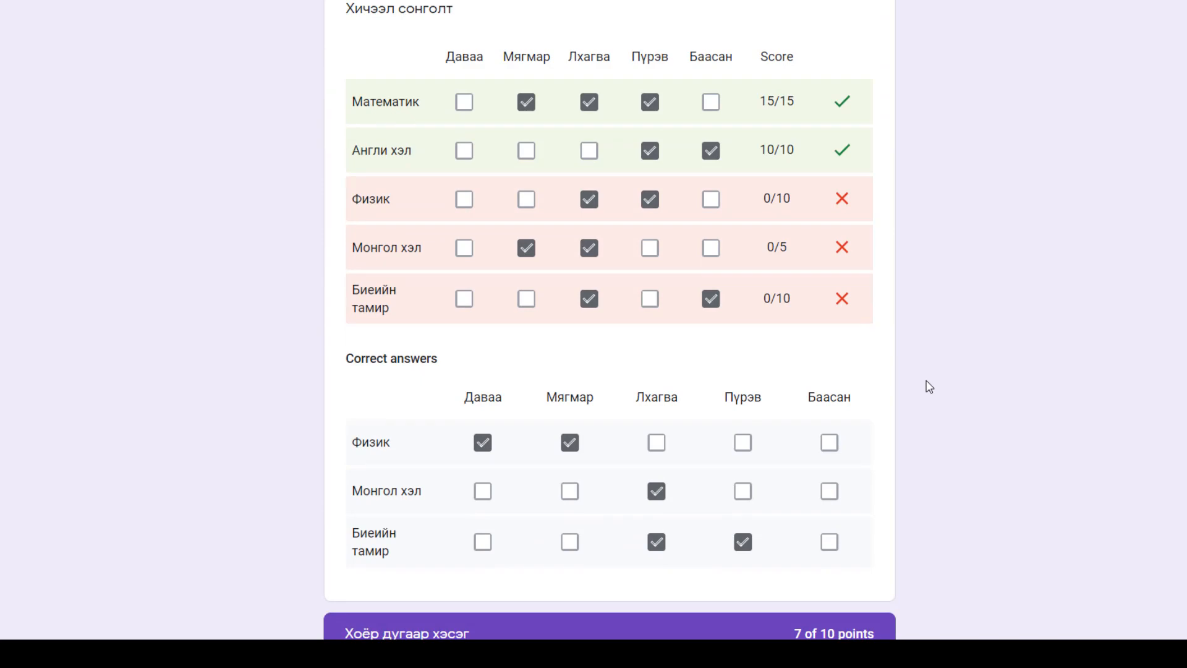
scroll(930, 386, down, 12)
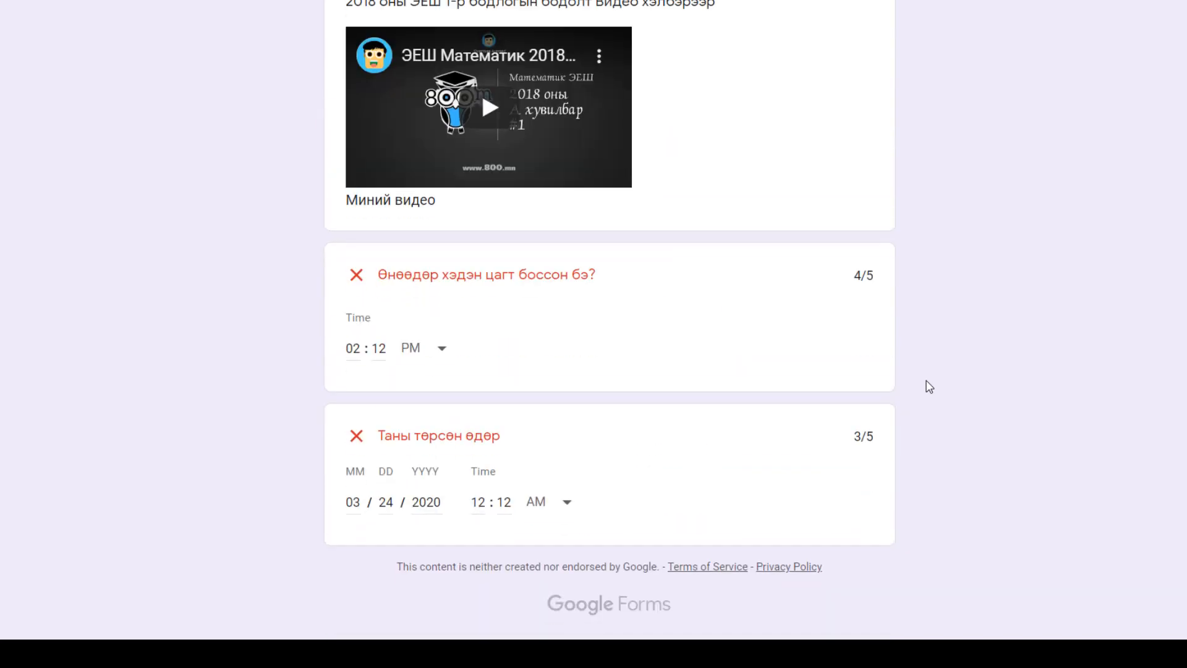
scroll(929, 386, up, 20)
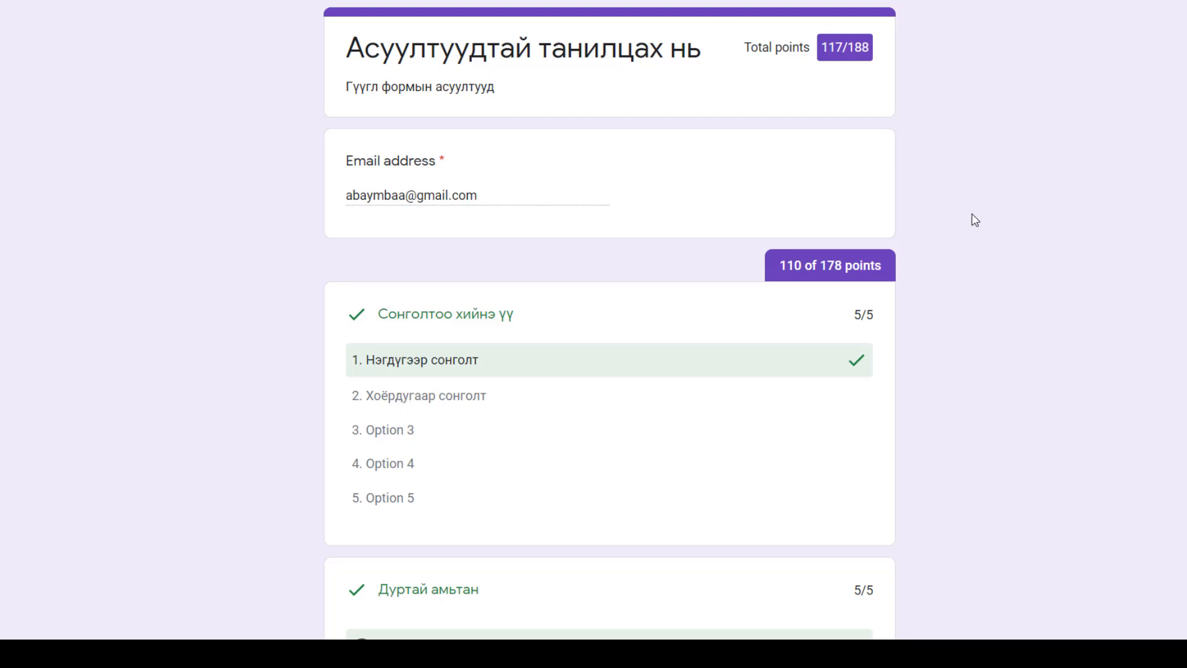
scroll(975, 221, down, 20)
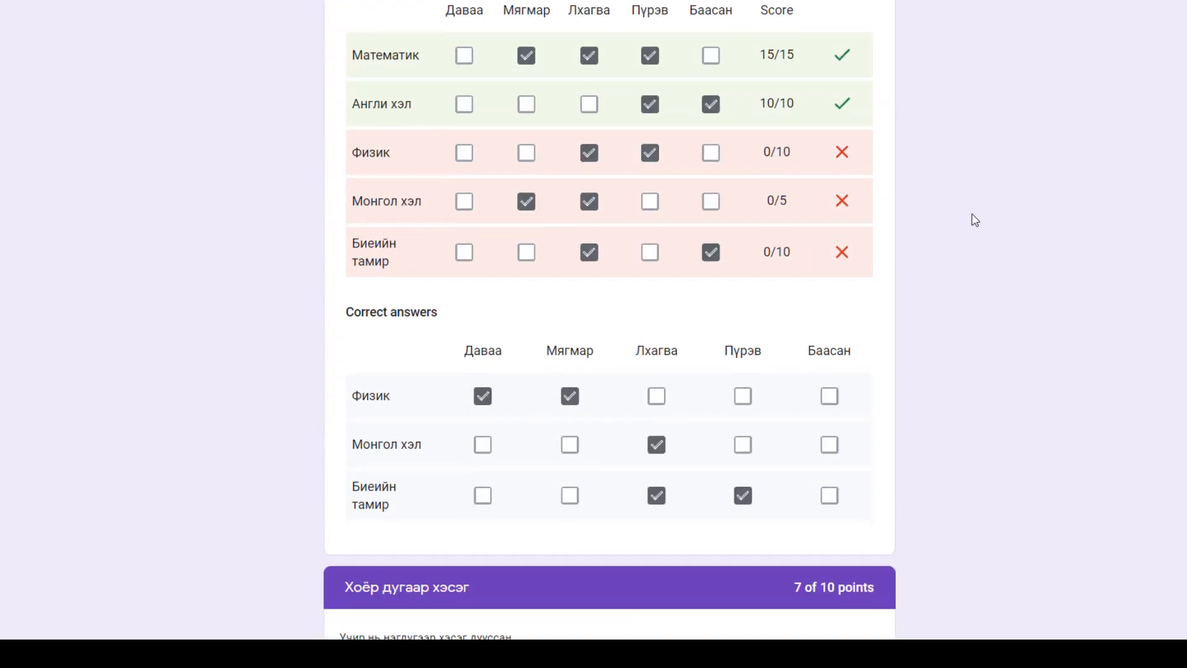
scroll(975, 220, down, 15)
scroll(975, 221, up, 20)
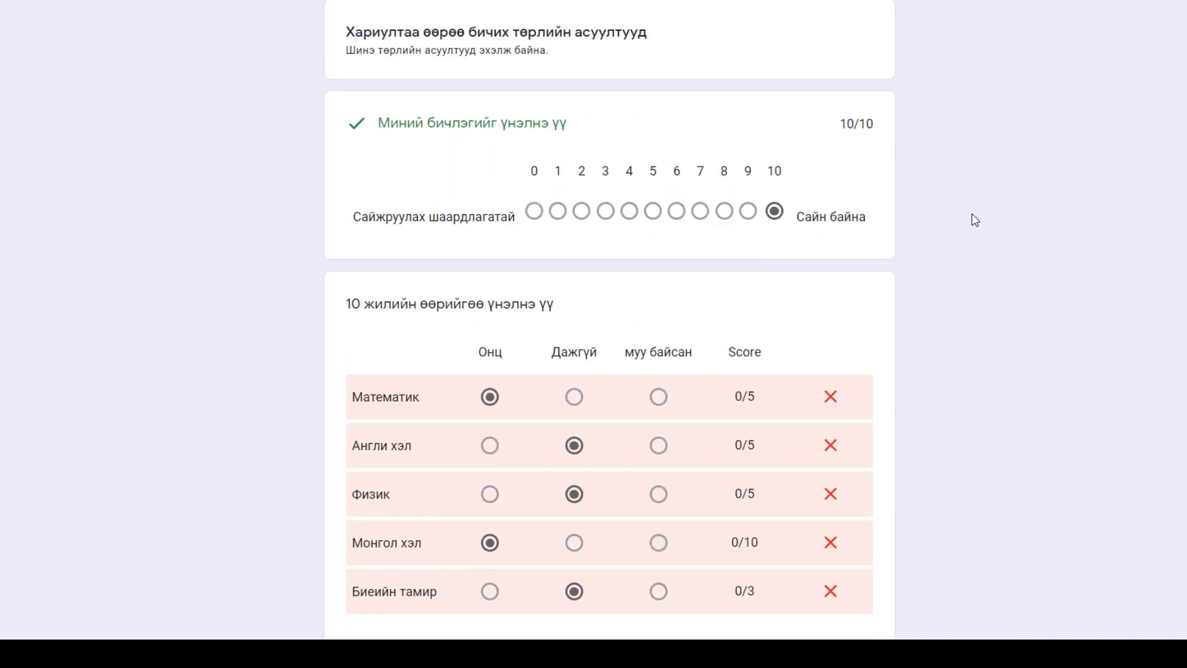
scroll(976, 220, up, 15)
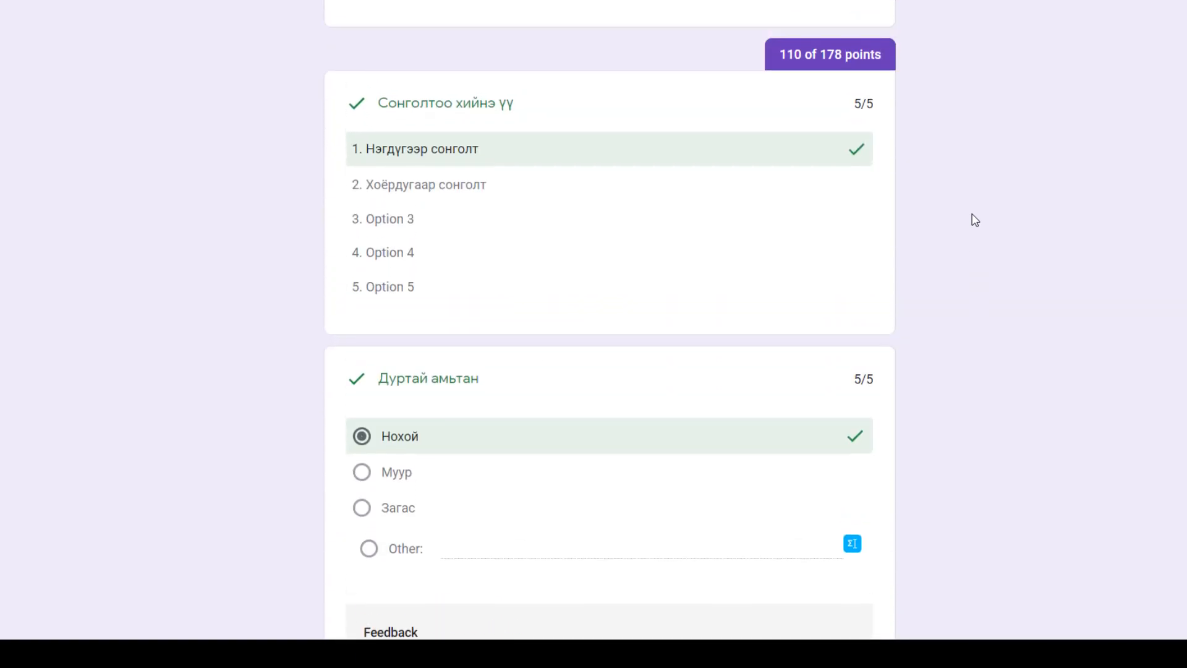